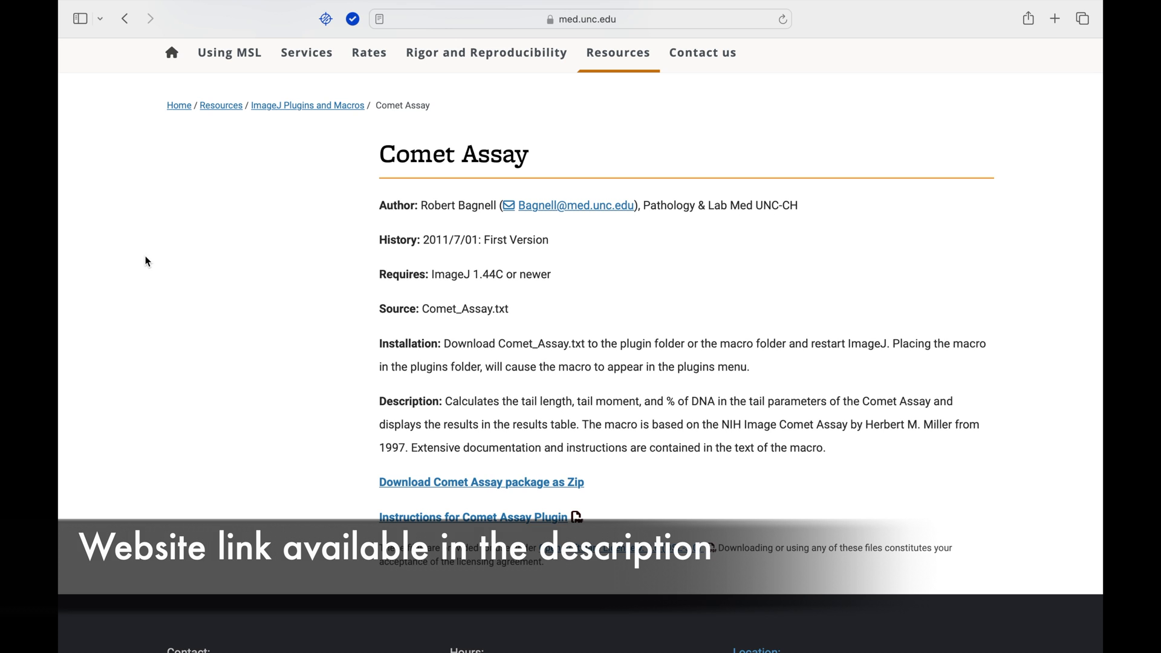
# Step: Download the Comet Assay package zip via the link's Download Linked File option in Safari
pyautogui.click(563, 486)
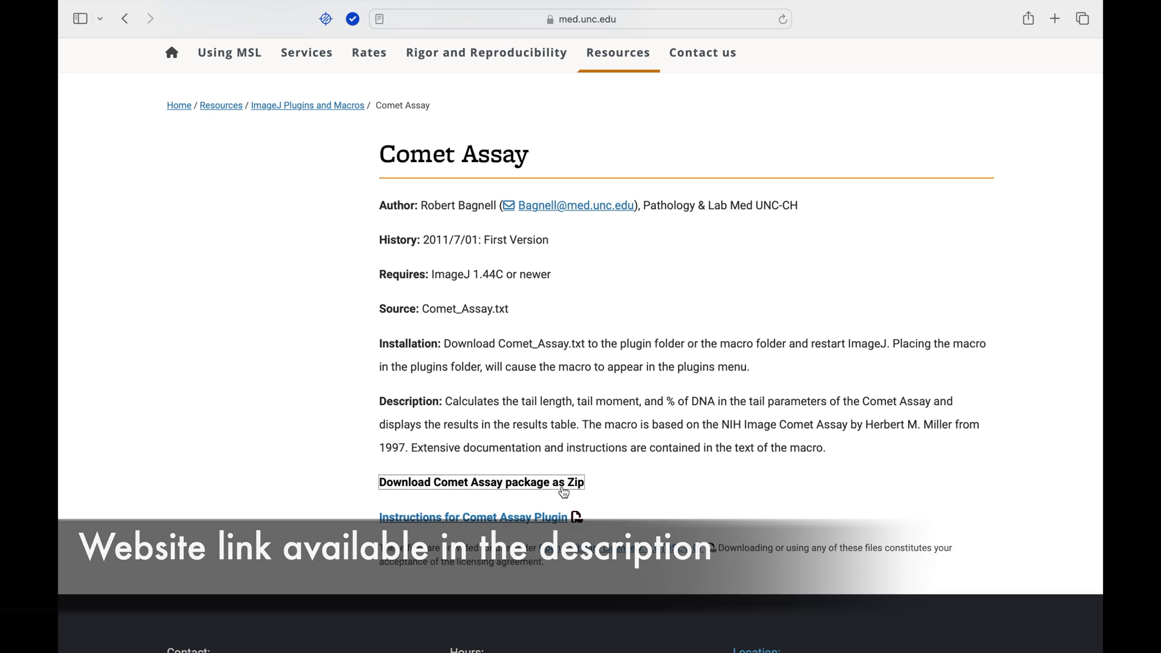
pyautogui.rightClick(564, 491)
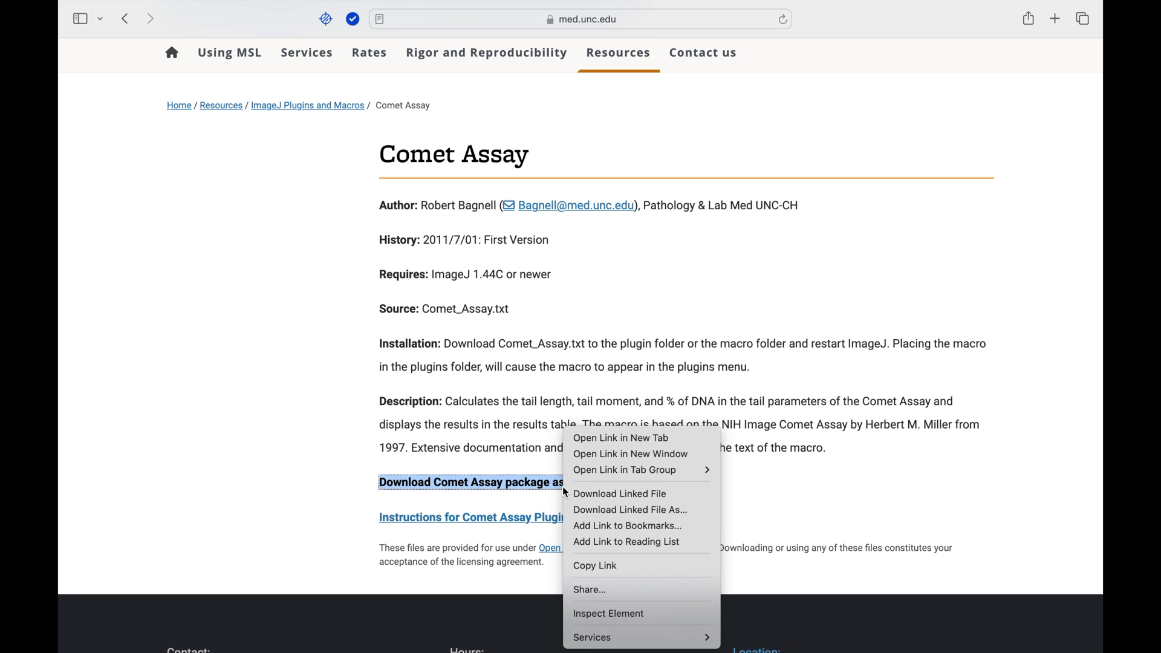
pyautogui.click(612, 500)
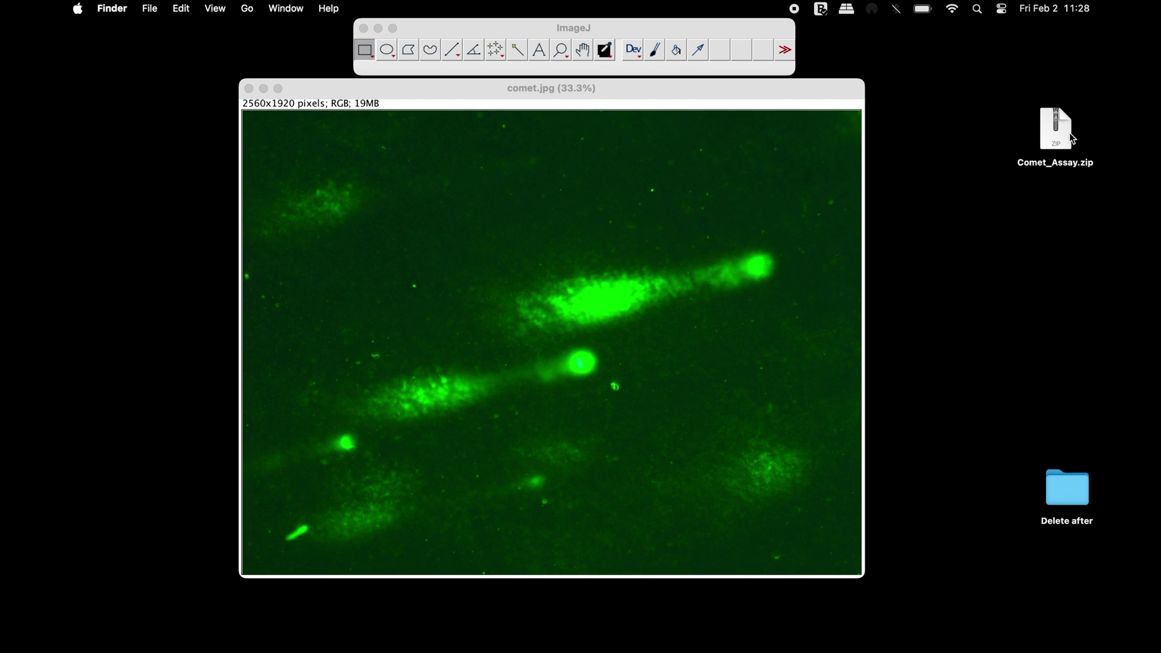
# Step: Extract Comet_Assay.zip and open Comet_Assay.txt from the new Comet_Assay folder in TextEdit
pyautogui.doubleClick(1066, 138)
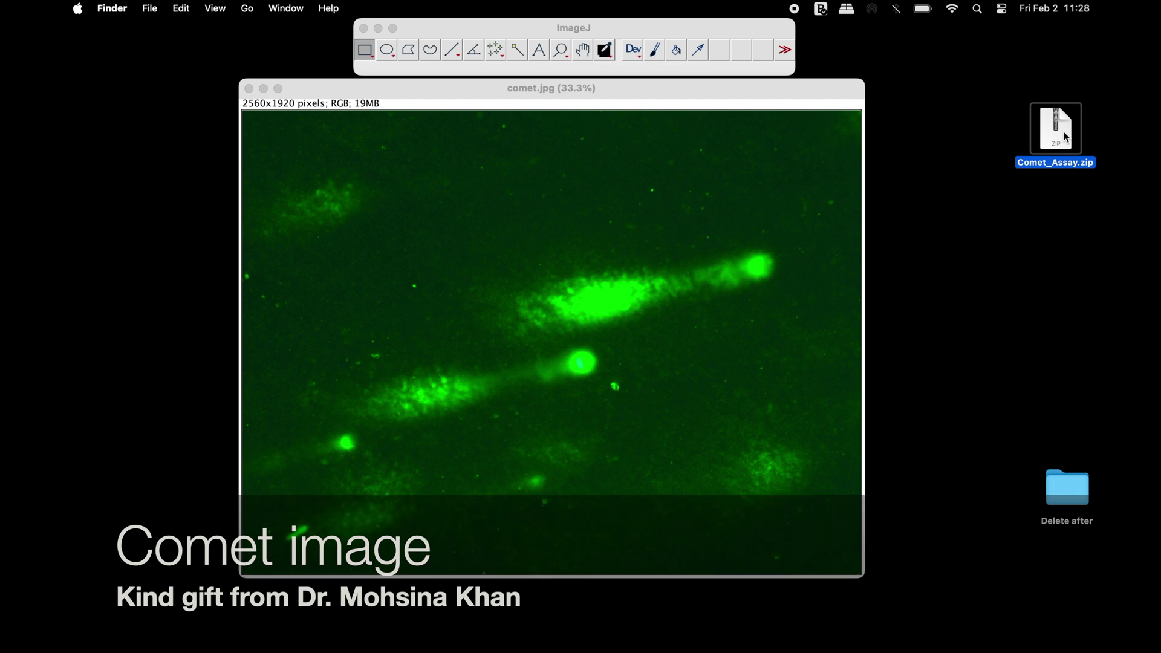
pyautogui.moveTo(1066, 135); pyautogui.dragTo(1053, 209)
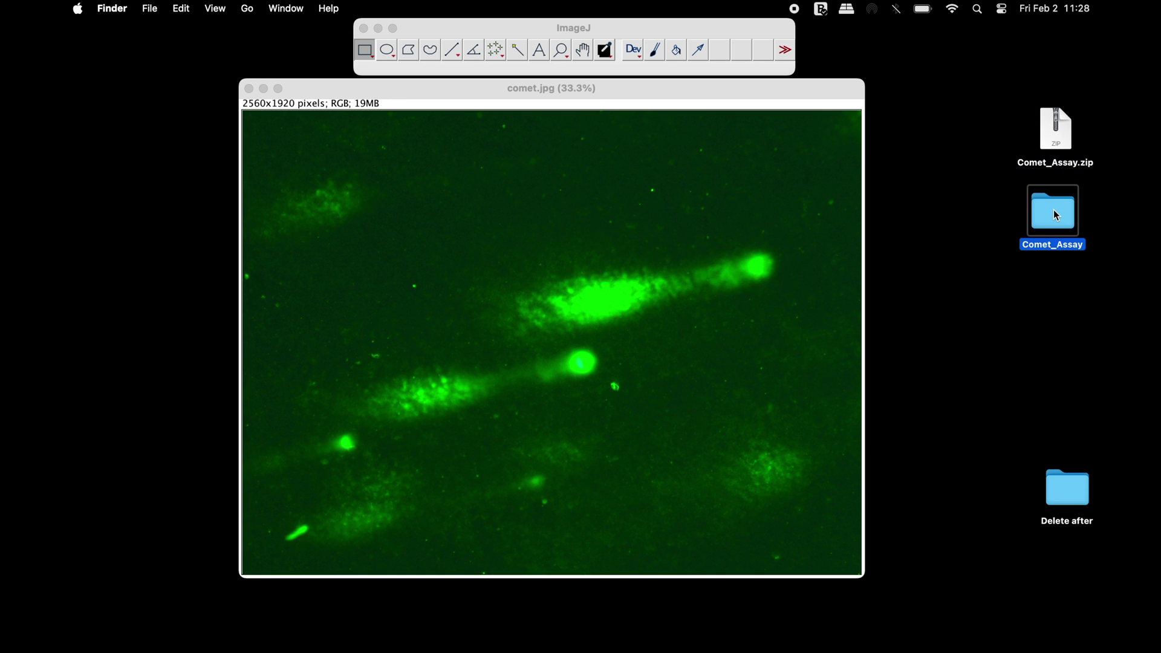
pyautogui.doubleClick(1053, 209)
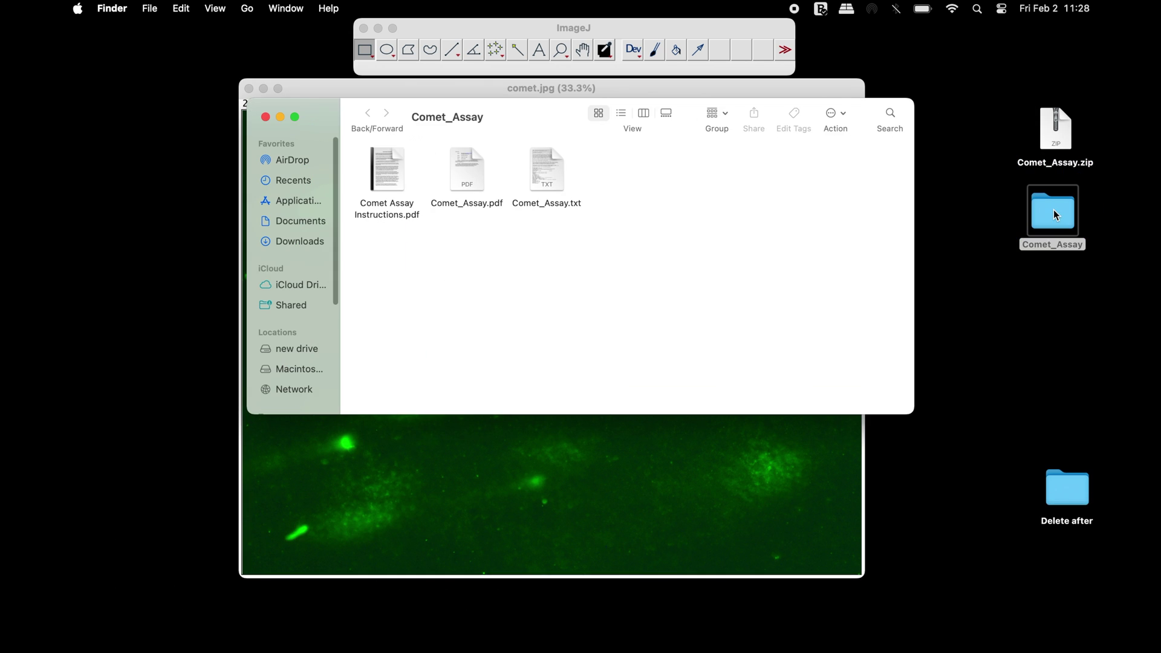
pyautogui.doubleClick(556, 176)
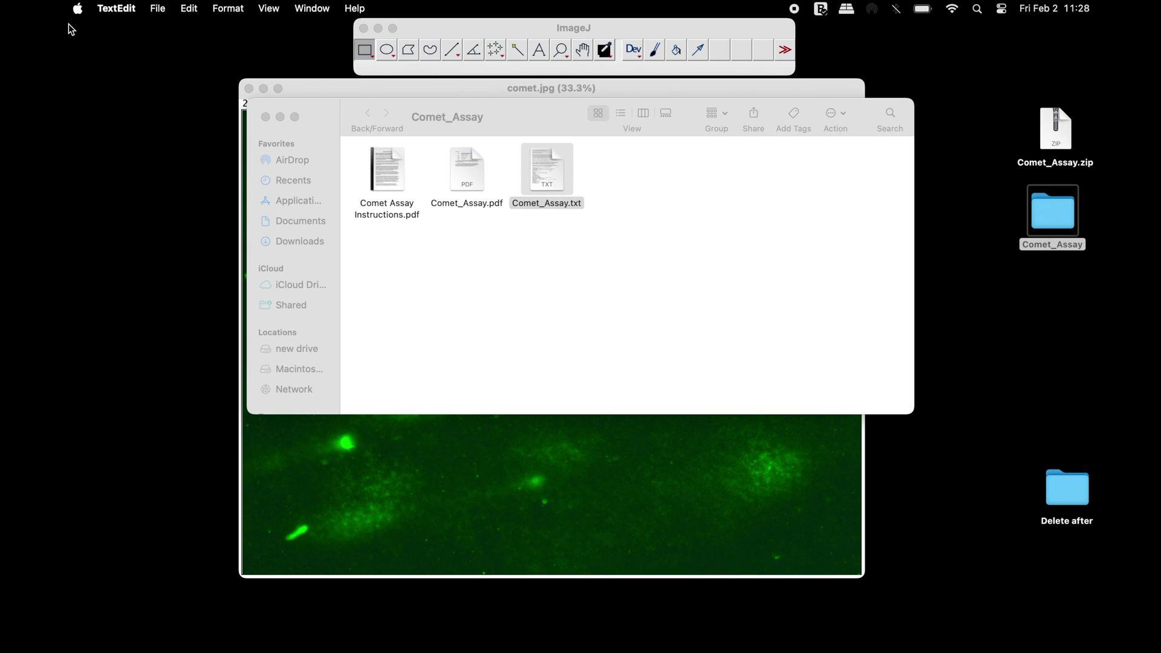
pyautogui.click(266, 117)
# Step: Create a new ImageJ macro and paste the comet assay code into it
pyautogui.click(429, 33)
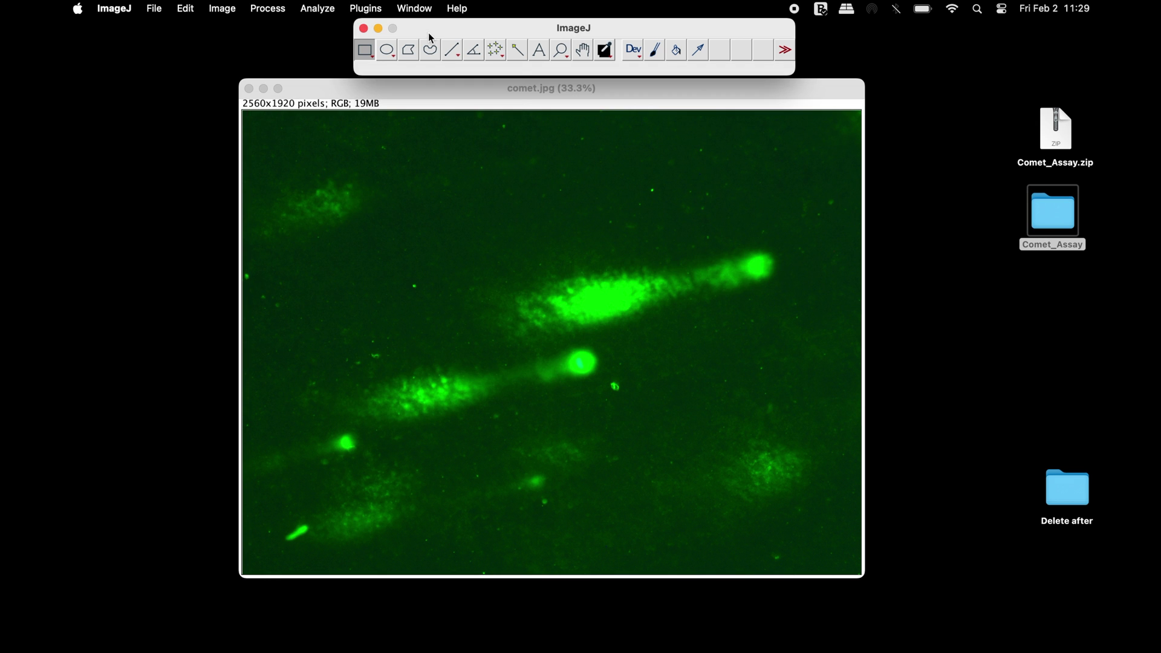
pyautogui.click(367, 10)
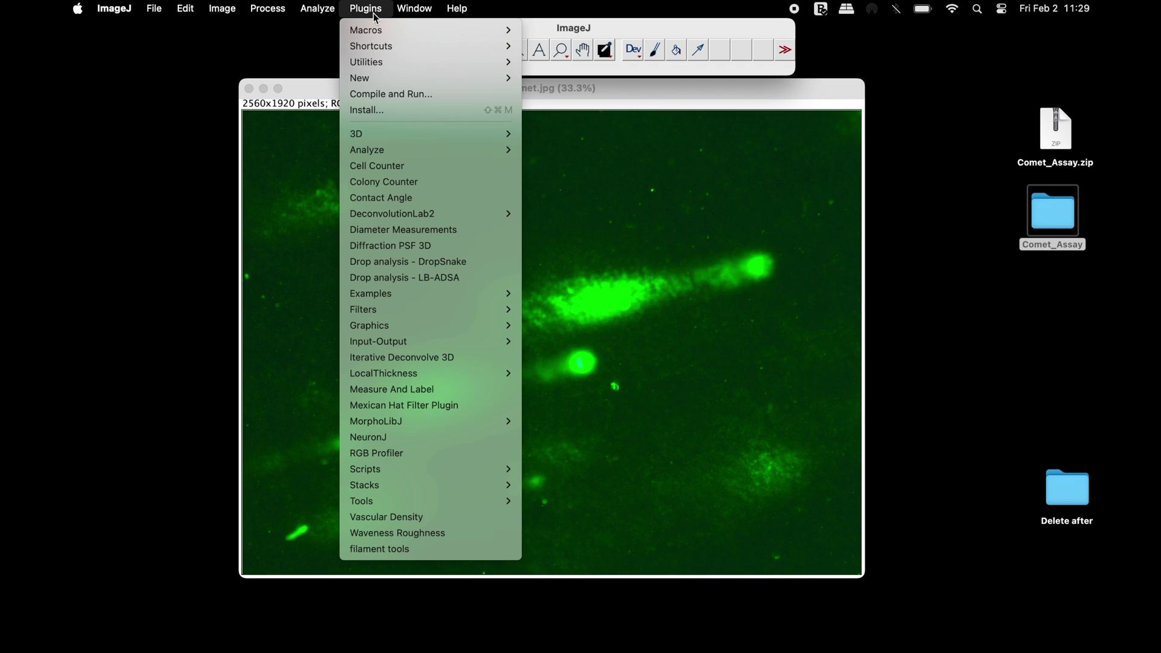
pyautogui.moveTo(400, 78)
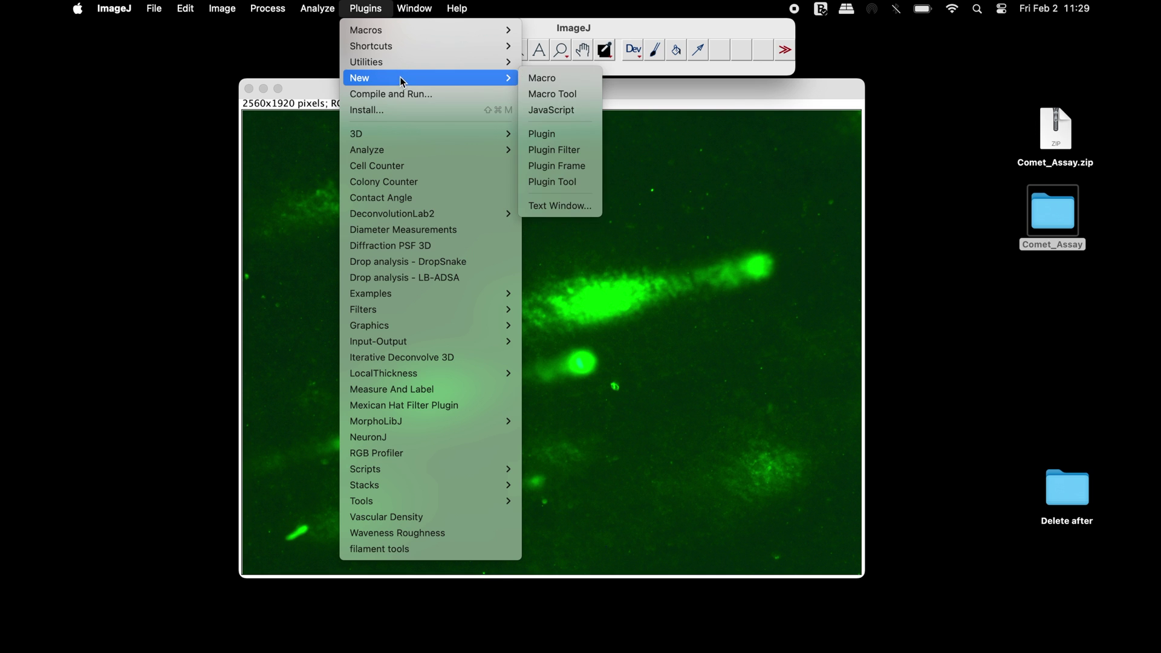
pyautogui.click(573, 81)
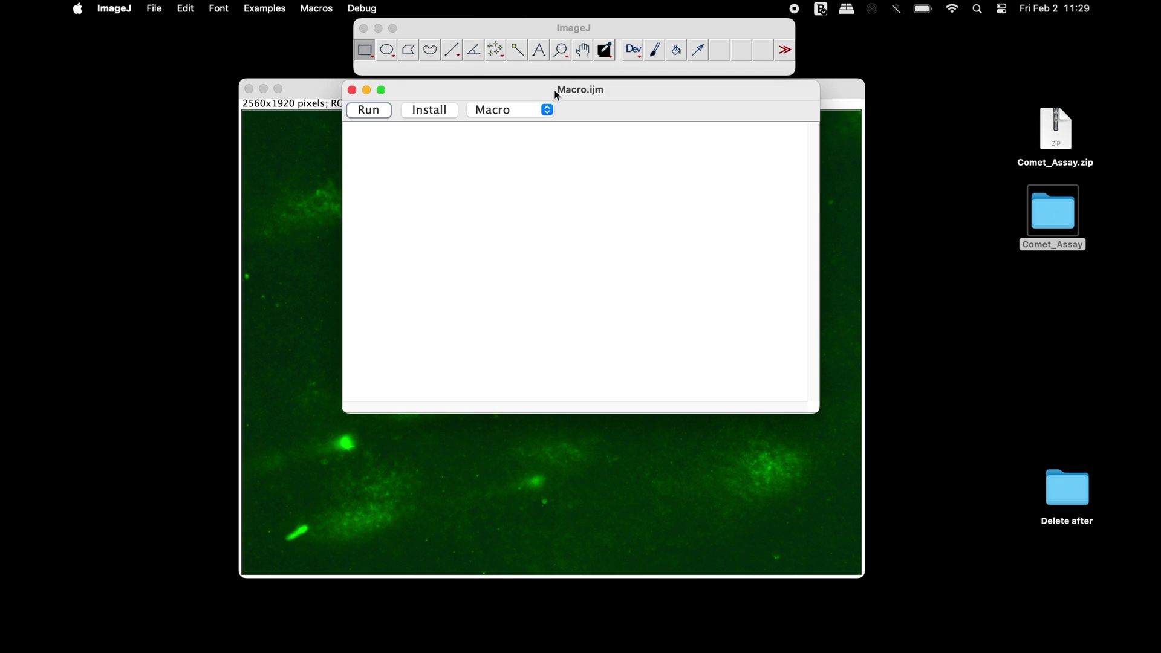
pyautogui.click(509, 156)
pyautogui.press('super+v')
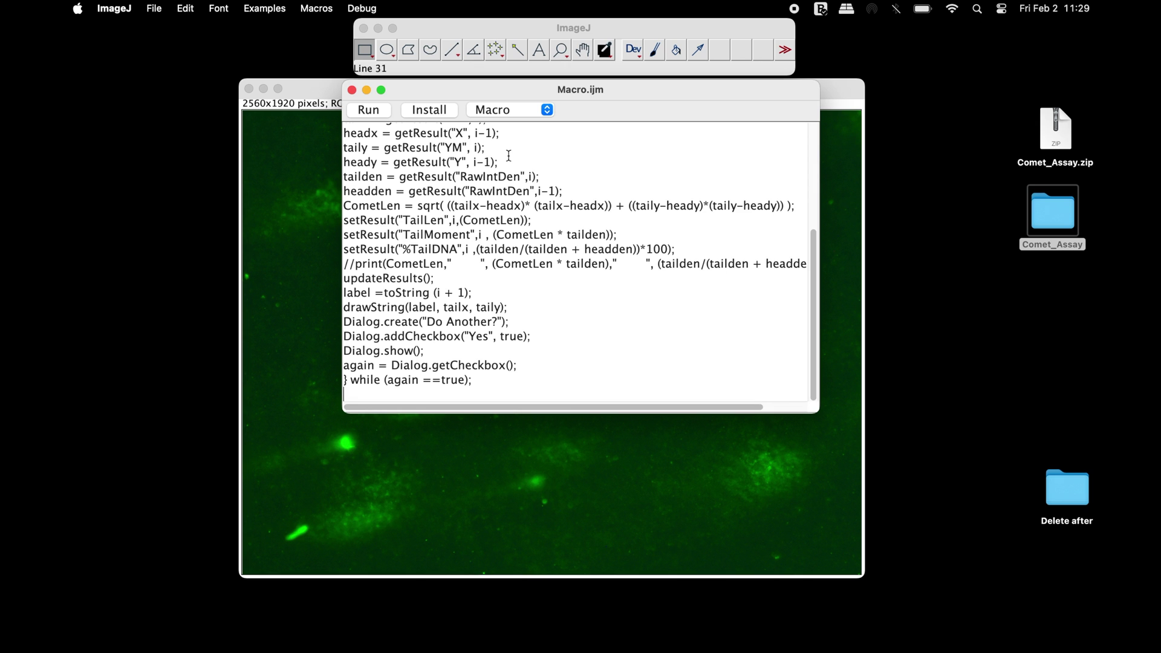
pyautogui.scroll(5, 509, 156)
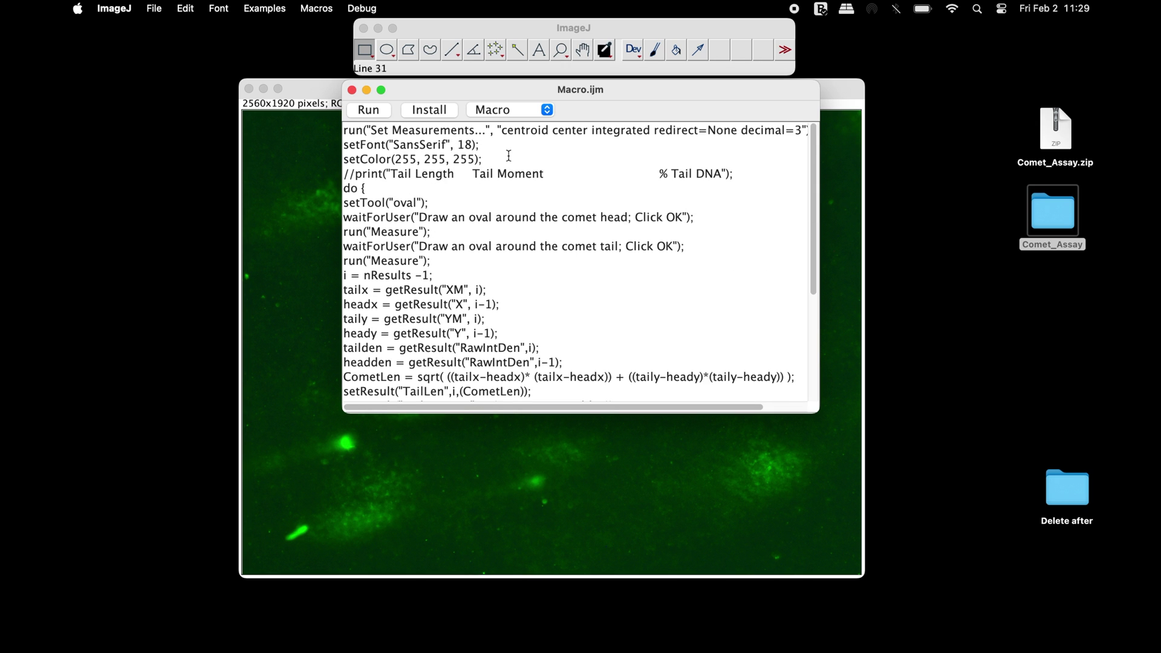
# Step: Save the macro to the Desktop as Comet Macro.ijm
pyautogui.click(162, 8)
pyautogui.click(173, 63)
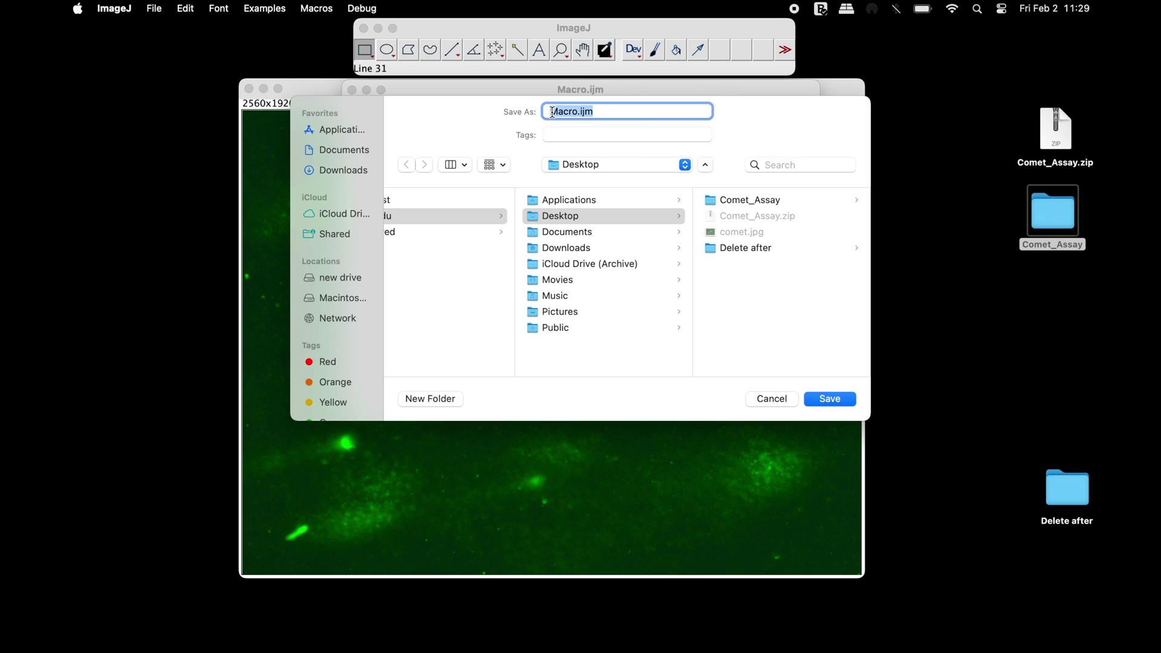
pyautogui.press('Left')
pyautogui.write('Comet')
pyautogui.click(848, 397)
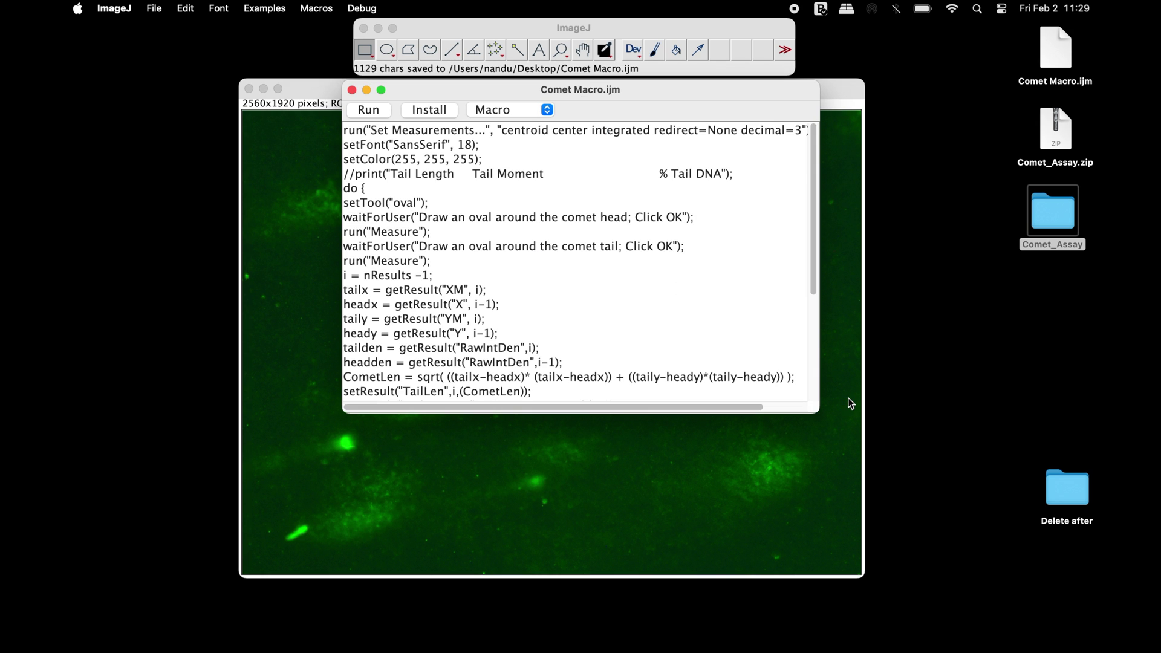
# Step: Close the macro editor and convert comet.jpg to 8-bit grayscale
pyautogui.click(352, 90)
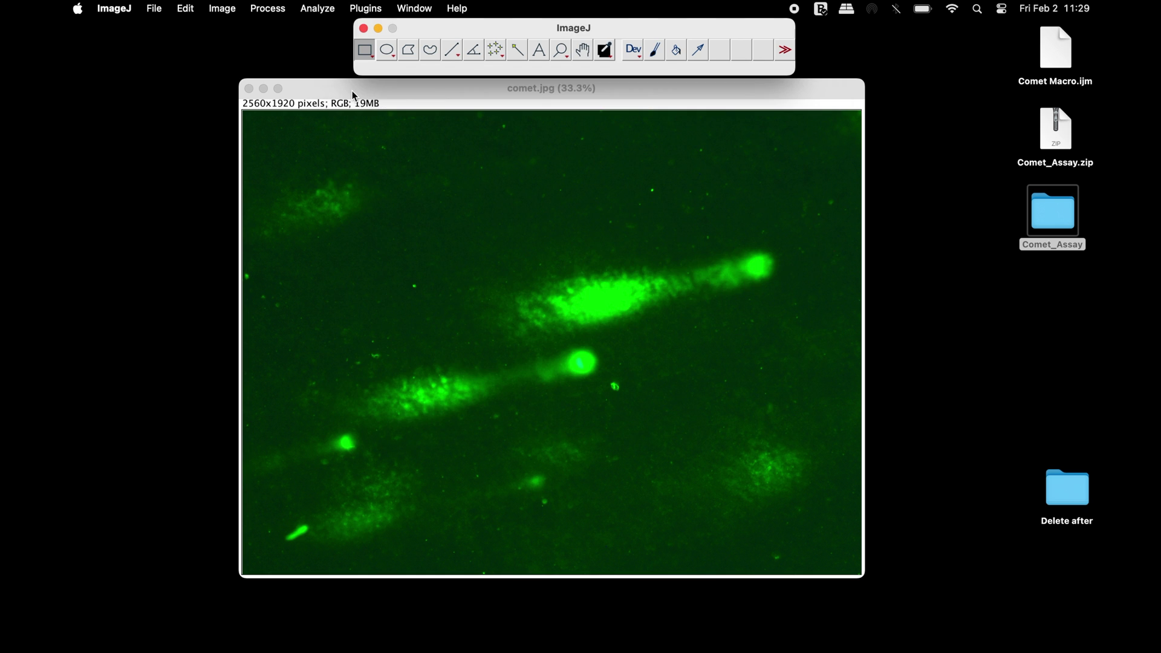
pyautogui.click(1060, 62)
pyautogui.click(478, 26)
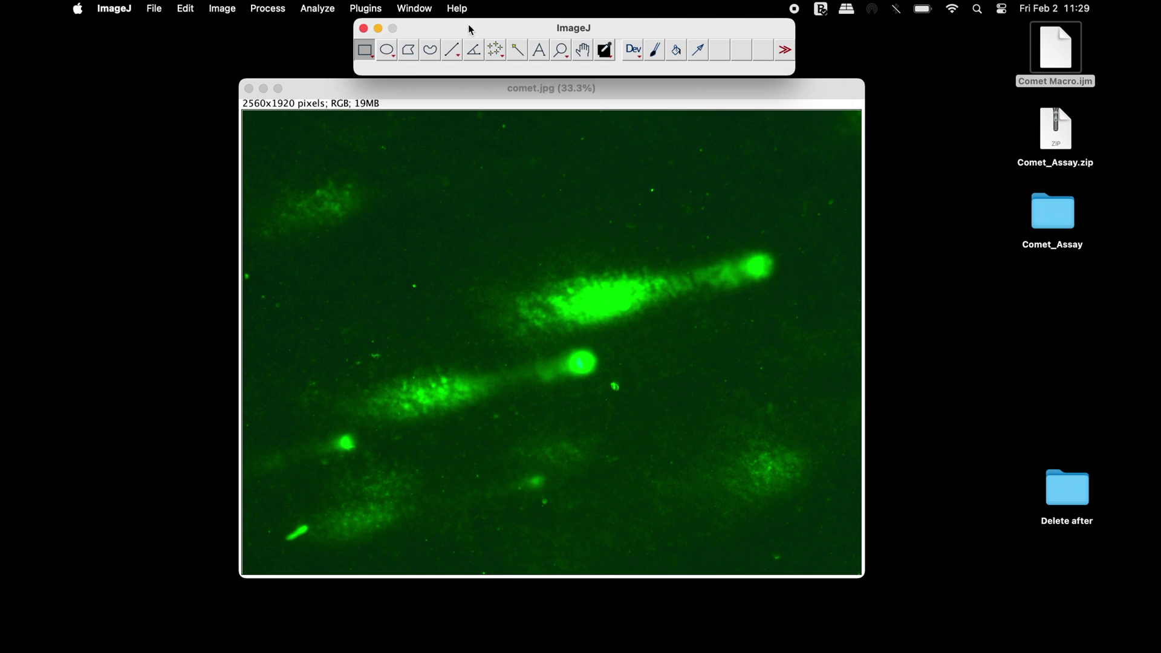
pyautogui.click(229, 8)
pyautogui.moveTo(239, 27)
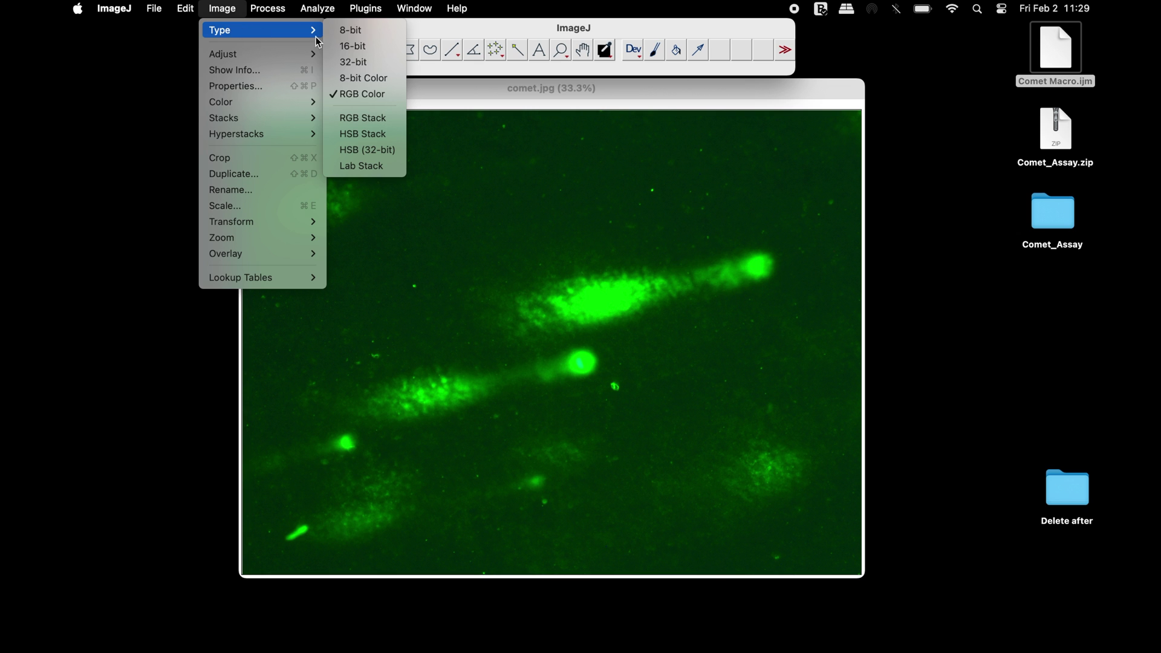
pyautogui.click(379, 33)
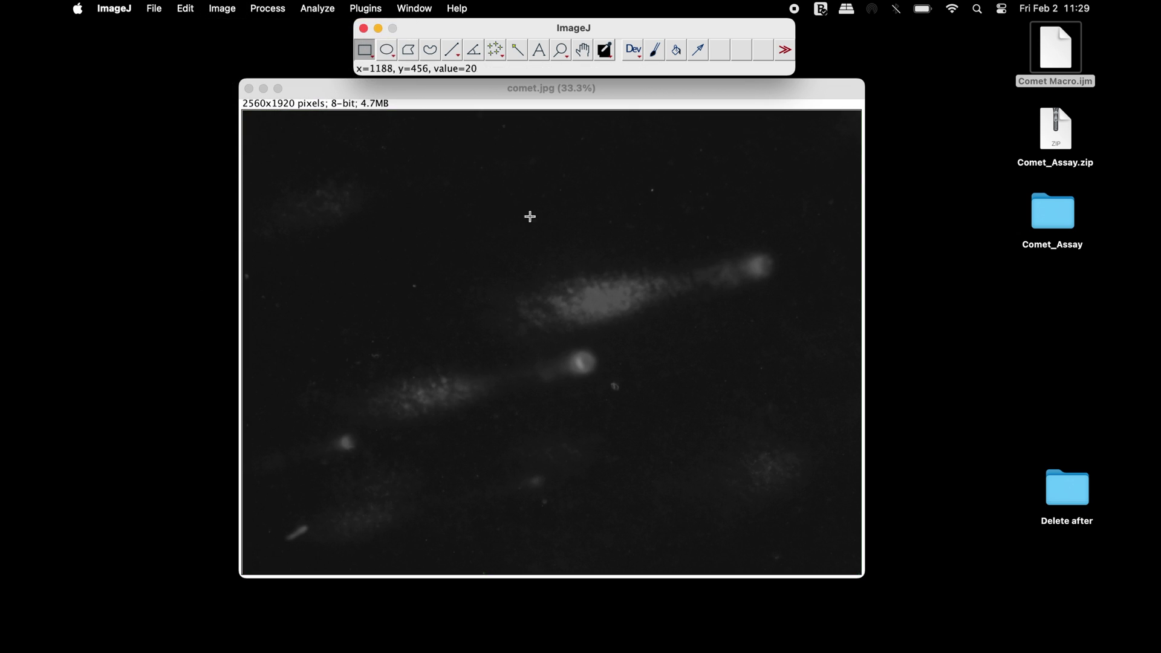
# Step: Raise brightness and contrast in Brightness/Contrast and apply it permanently to the pixels
pyautogui.click(223, 10)
pyautogui.moveTo(242, 53)
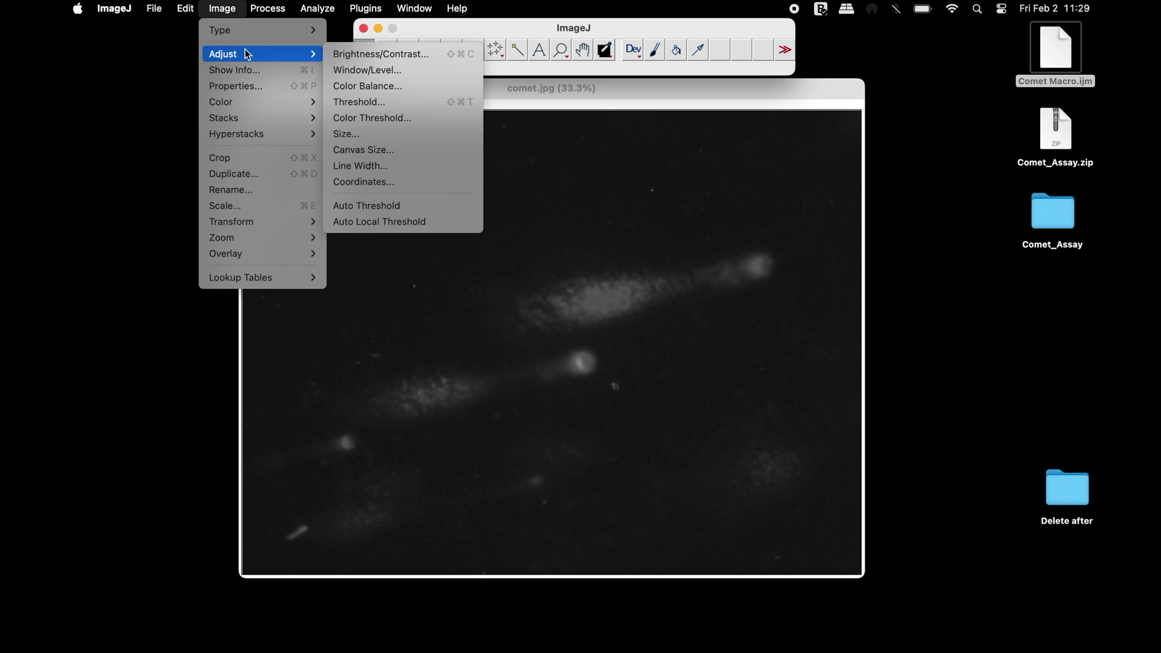
pyautogui.click(442, 52)
pyautogui.click(980, 324)
pyautogui.click(983, 351)
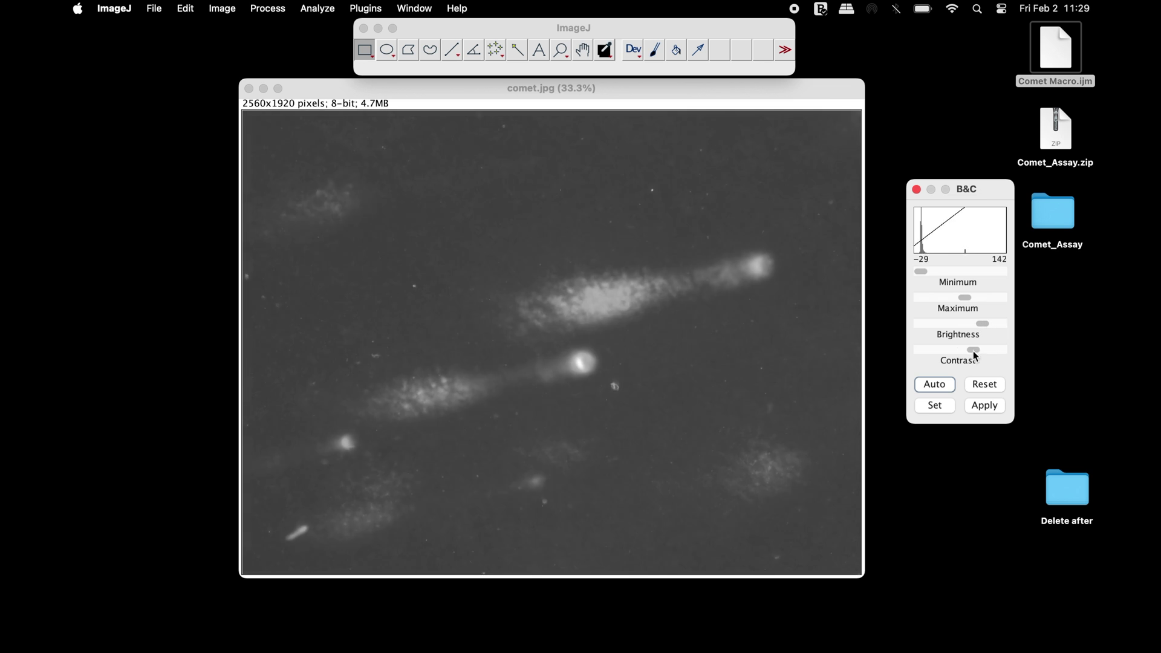
pyautogui.click(984, 351)
pyautogui.click(984, 325)
pyautogui.click(985, 324)
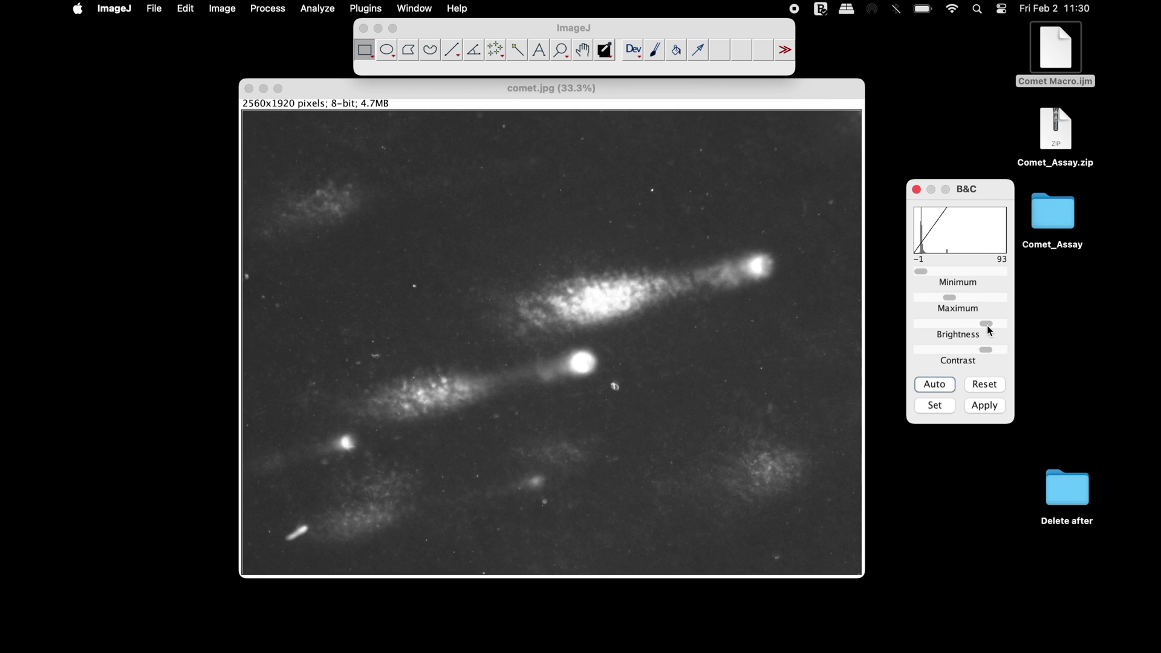
pyautogui.click(986, 404)
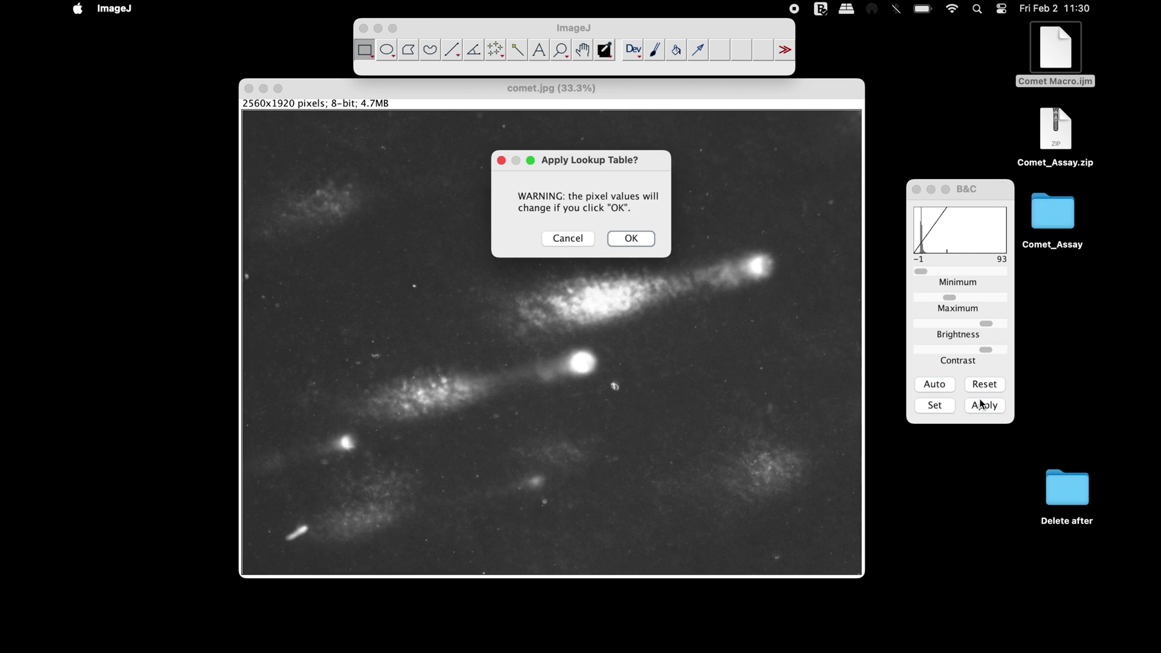
pyautogui.click(645, 236)
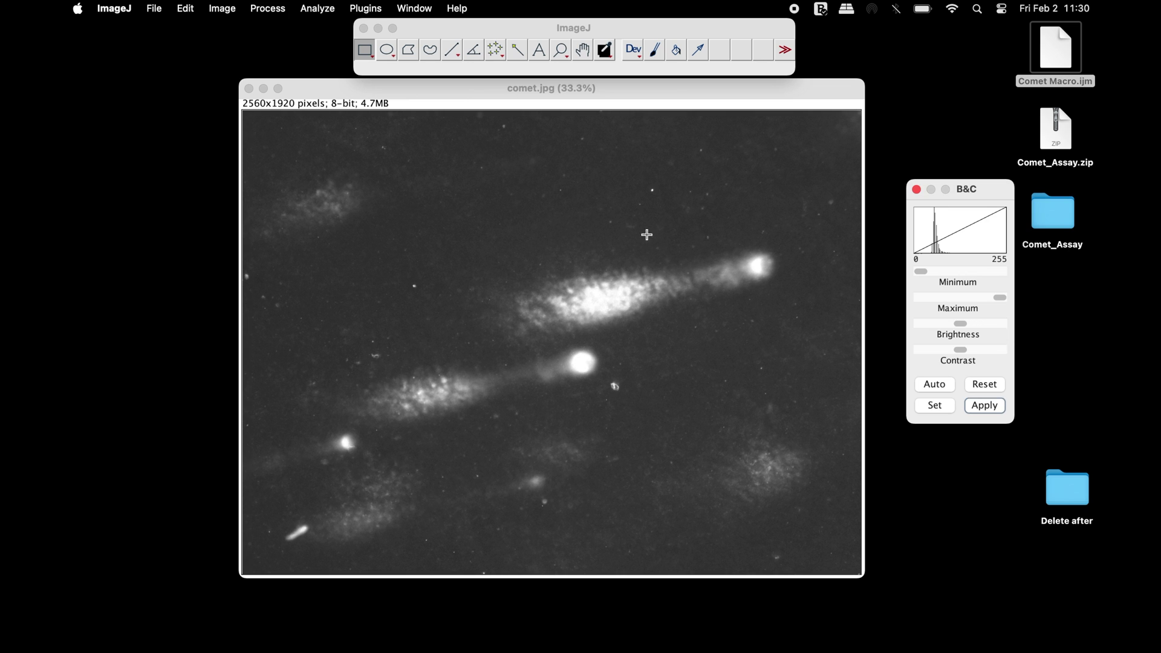
pyautogui.click(917, 191)
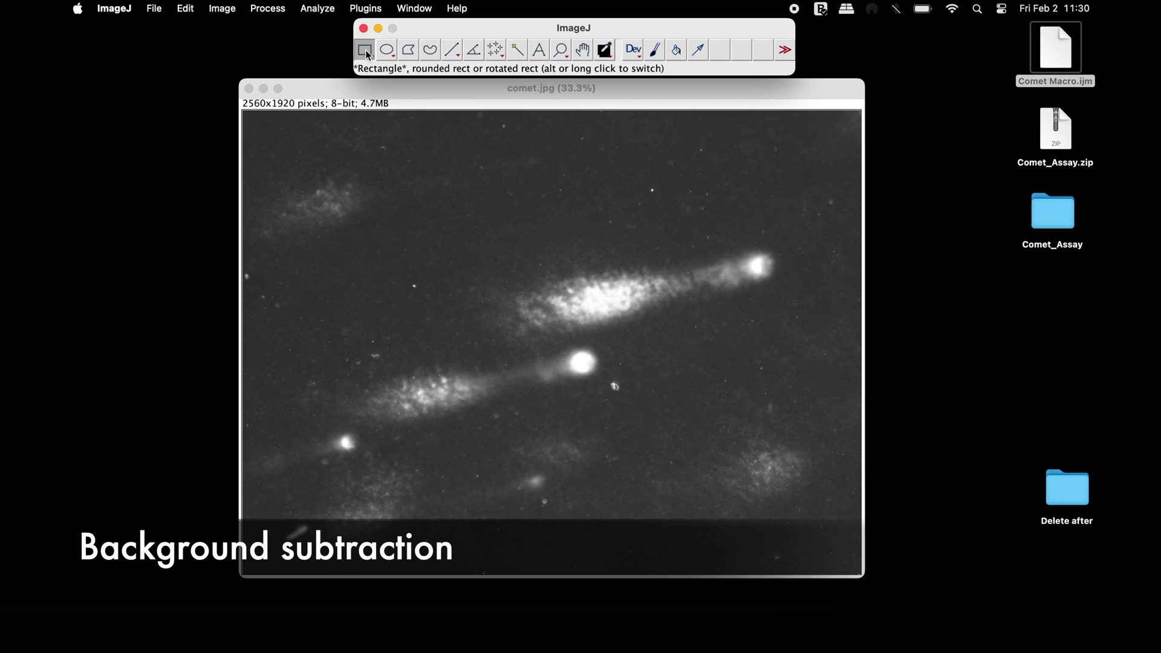
# Step: Draw a 621×255 oval selection over empty background above the upper comet
pyautogui.click(387, 51)
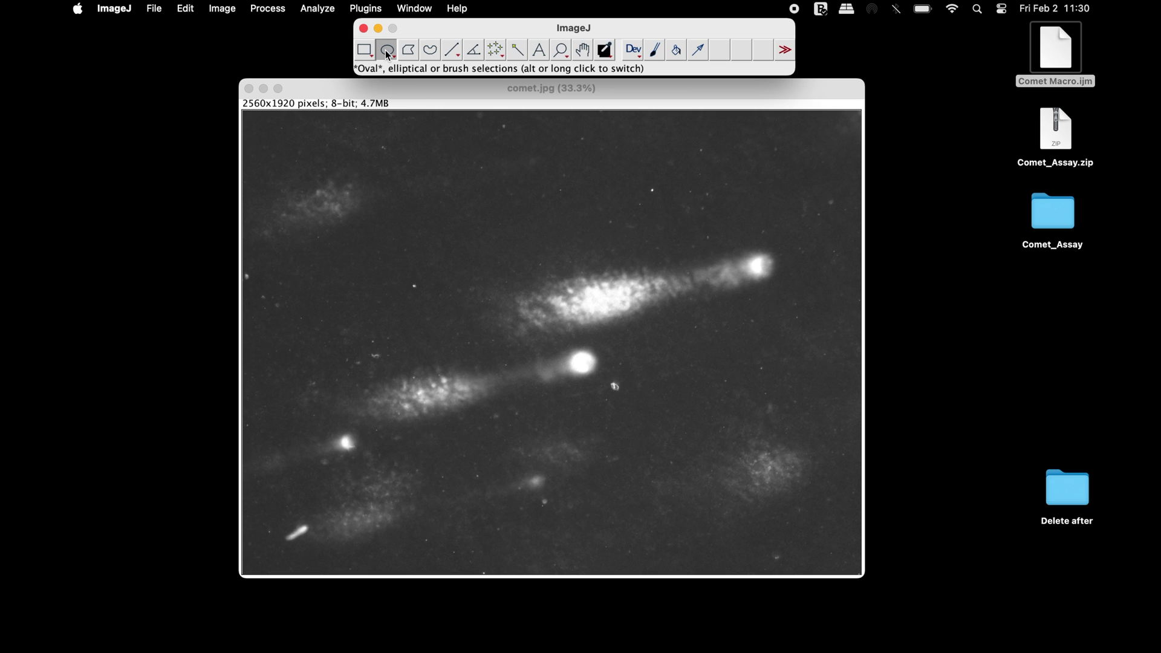
pyautogui.moveTo(463, 212); pyautogui.dragTo(614, 275)
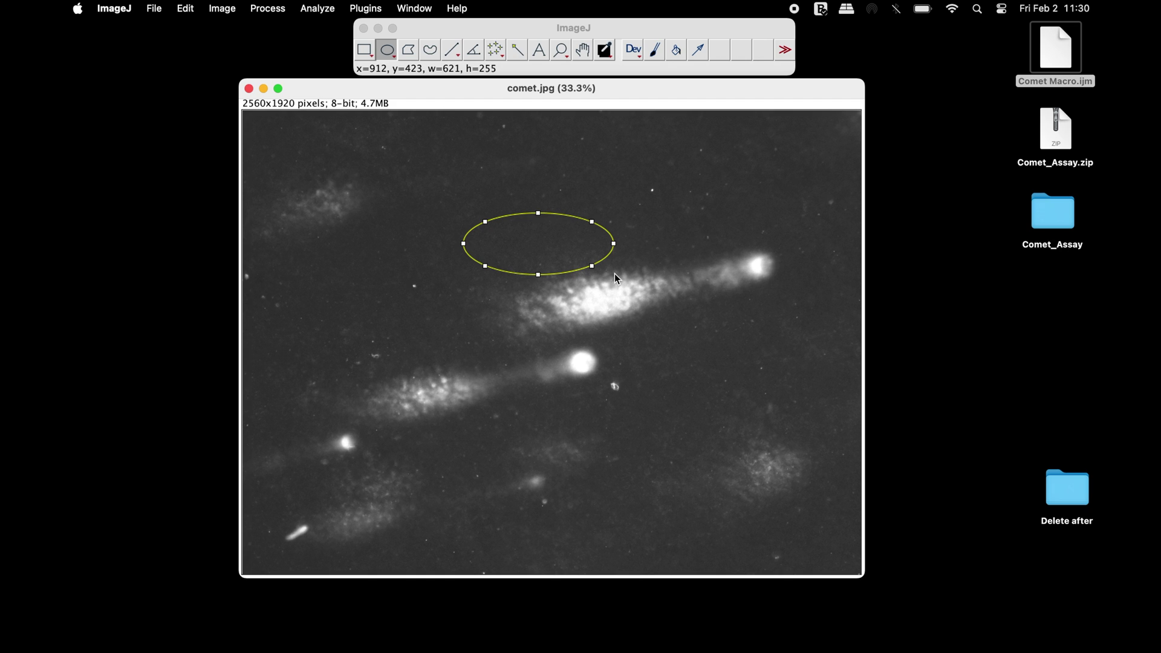
pyautogui.click(316, 8)
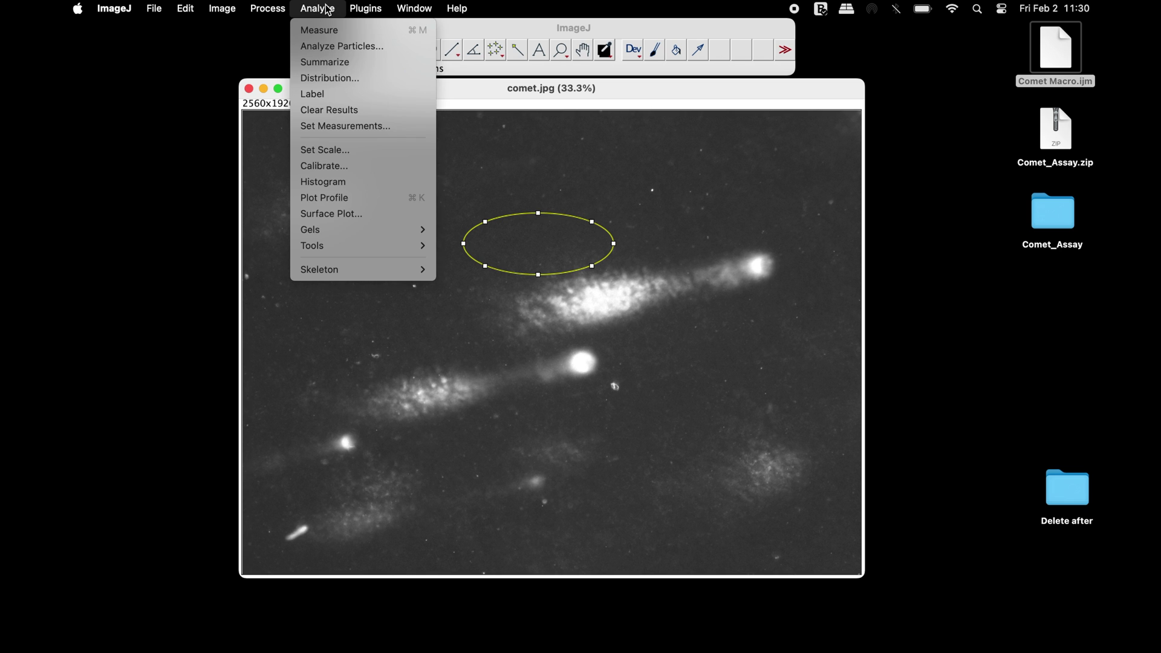
# Step: Set measurements to include Mean gray value, excluding Centroid, Center of mass and Integrated density
pyautogui.click(386, 128)
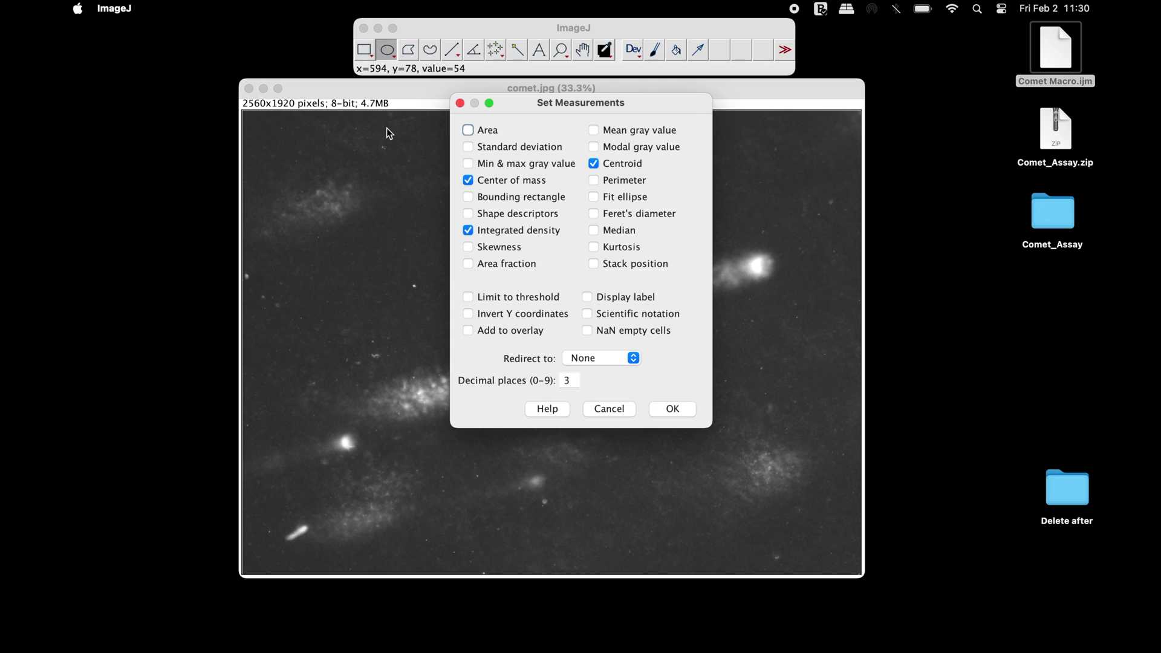
pyautogui.click(630, 132)
pyautogui.click(617, 164)
pyautogui.click(494, 179)
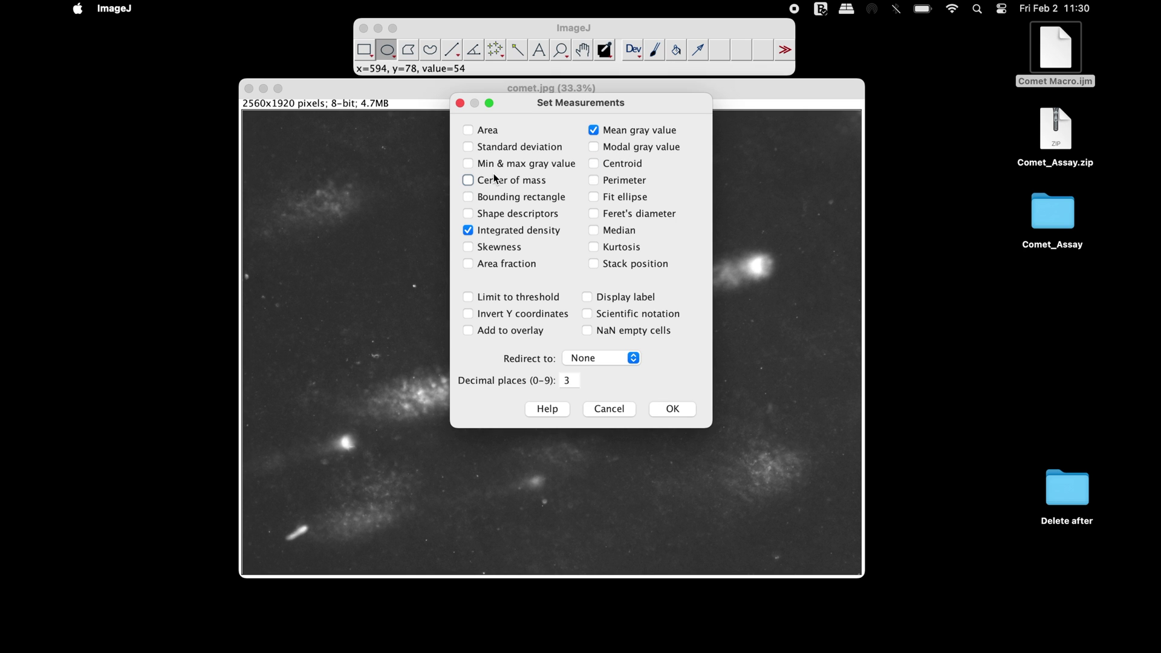
pyautogui.click(493, 231)
pyautogui.click(673, 409)
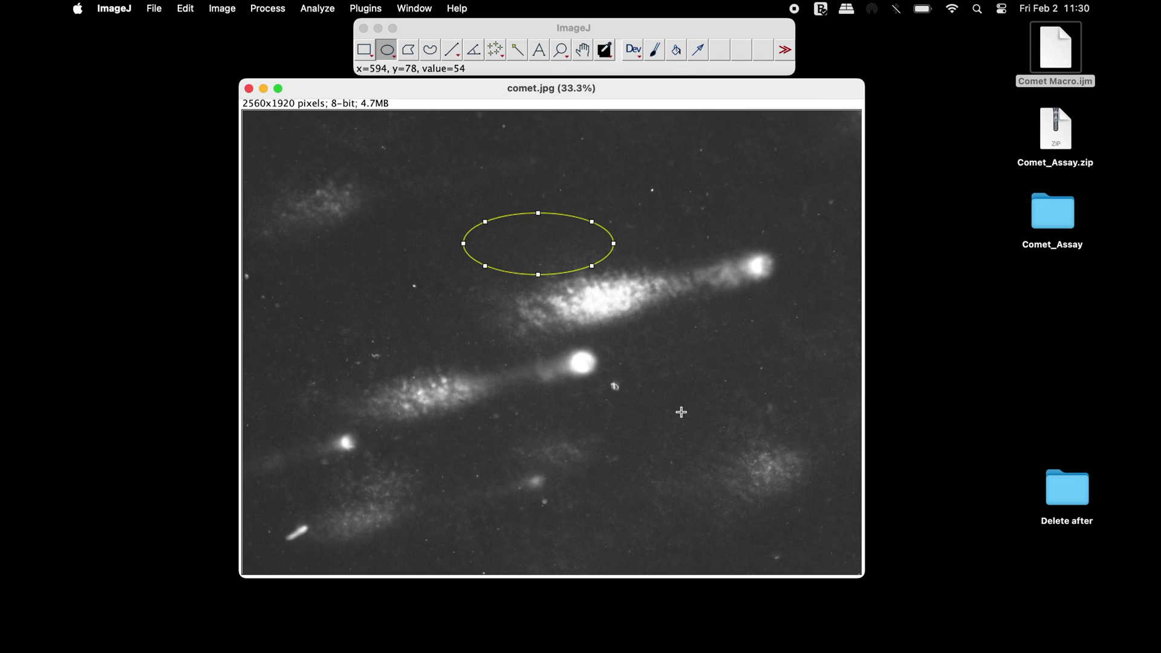
# Step: Measure the background oval's mean intensity (60.272), then clear the selection
pyautogui.click(318, 12)
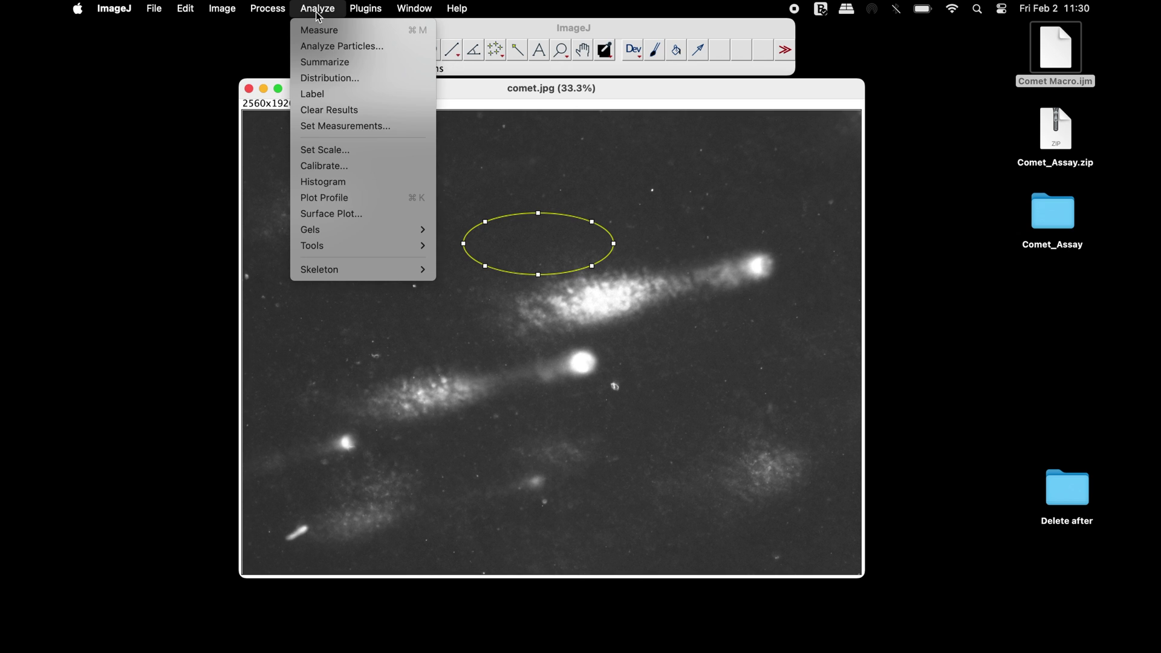
pyautogui.click(343, 32)
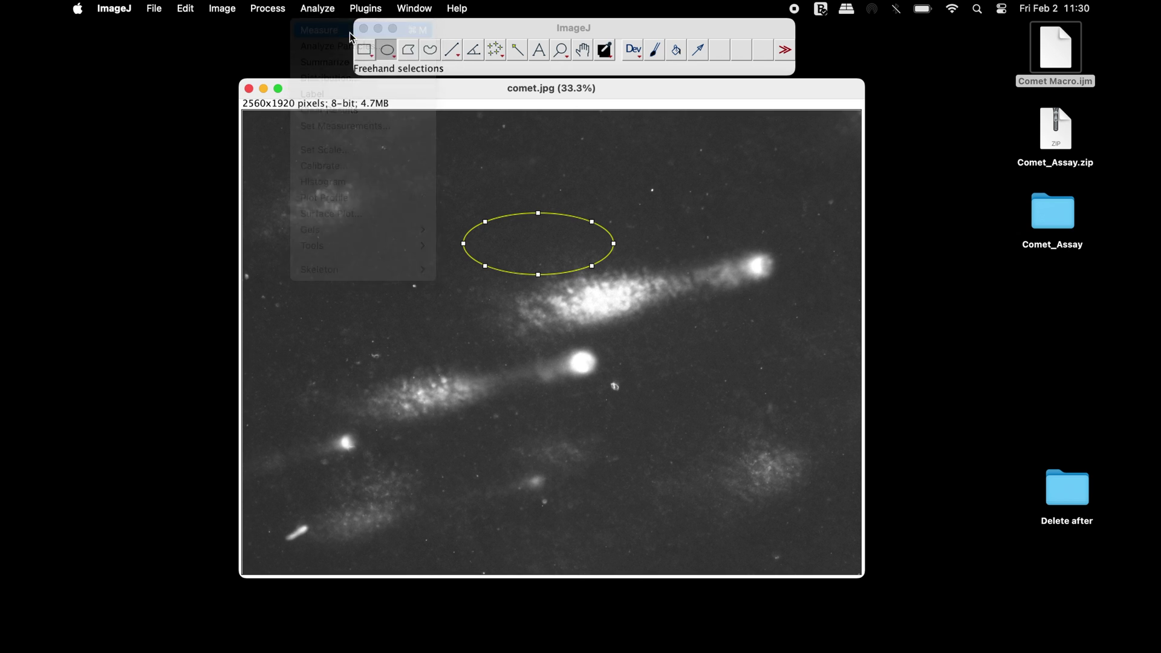
pyautogui.click(302, 393)
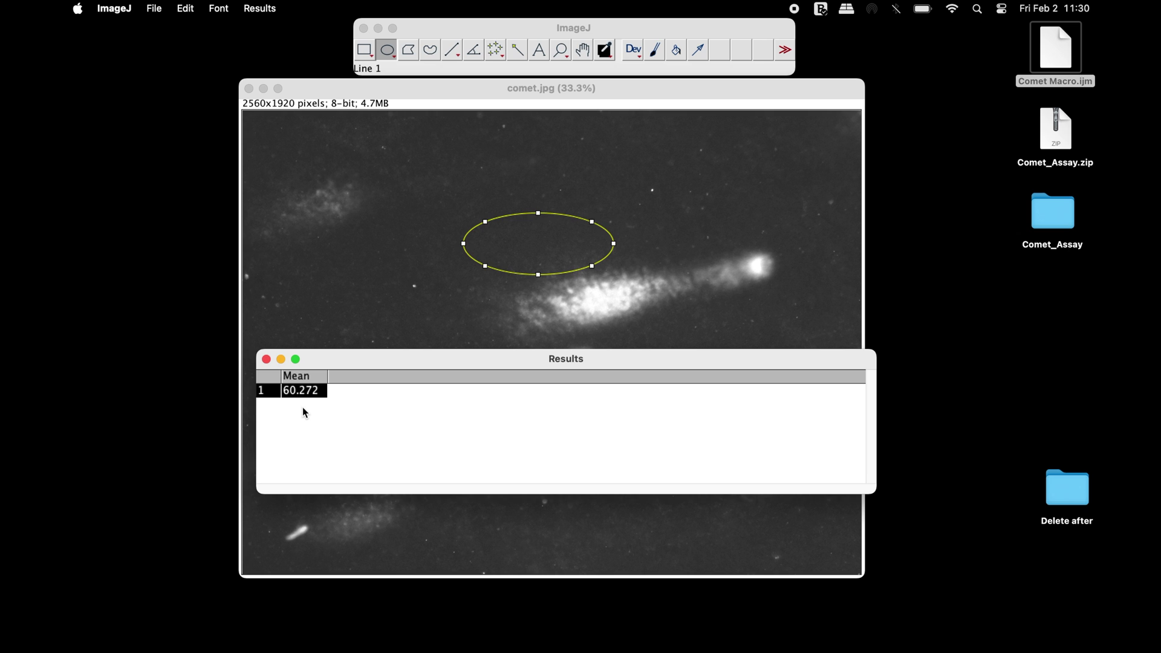
pyautogui.click(532, 197)
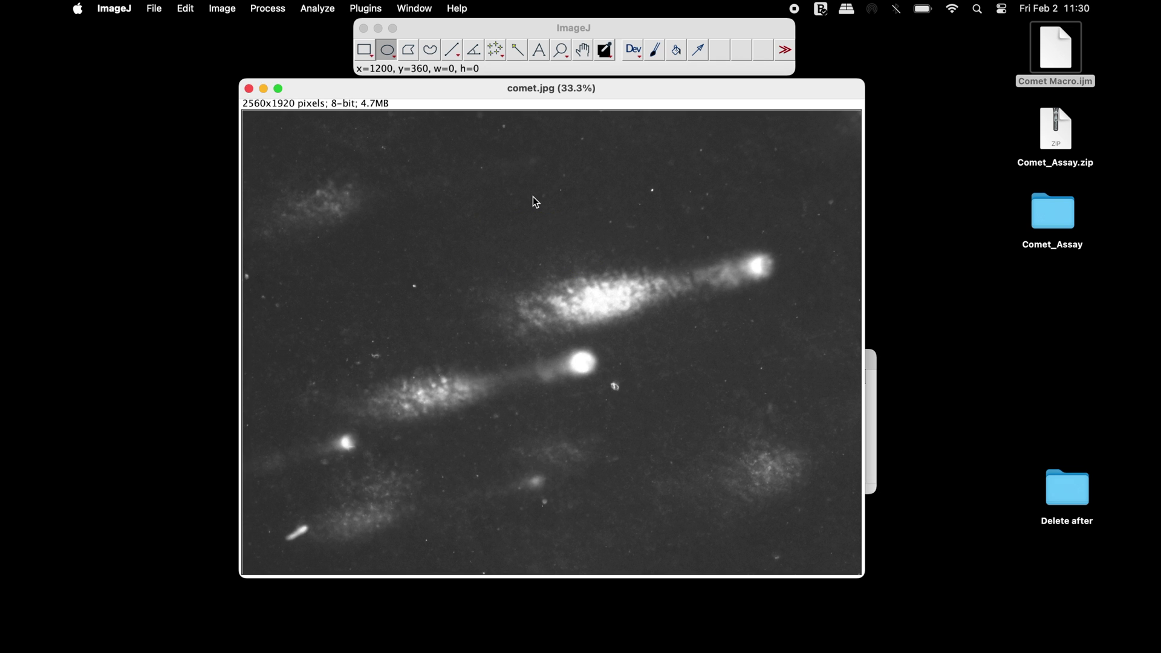
pyautogui.click(874, 403)
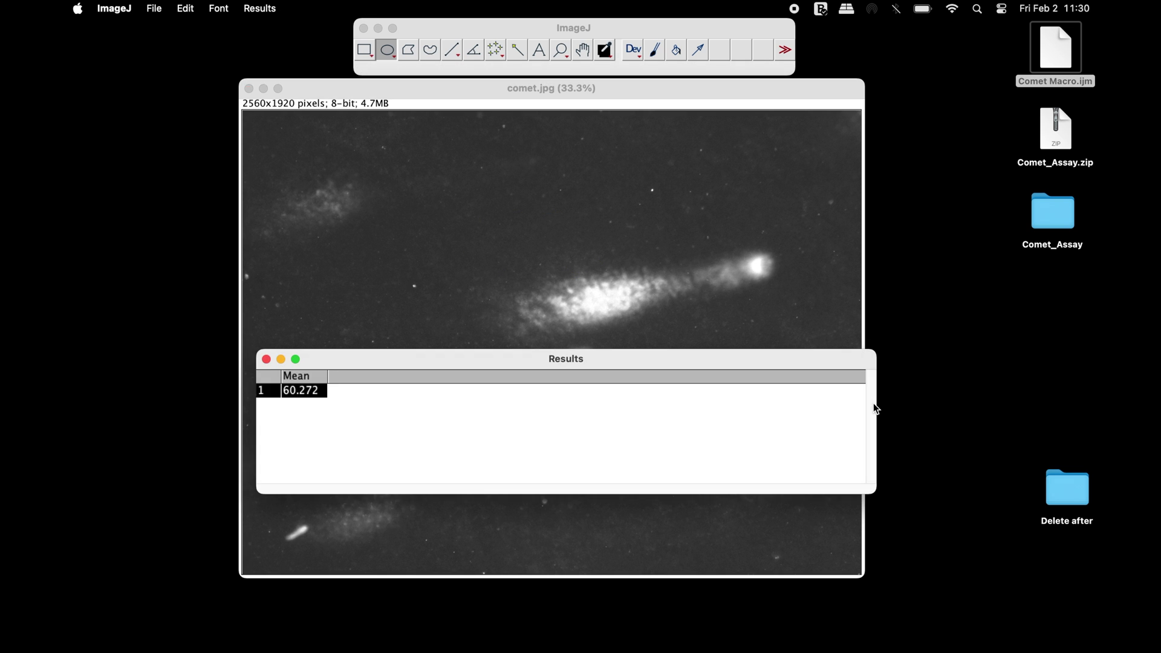
pyautogui.click(464, 31)
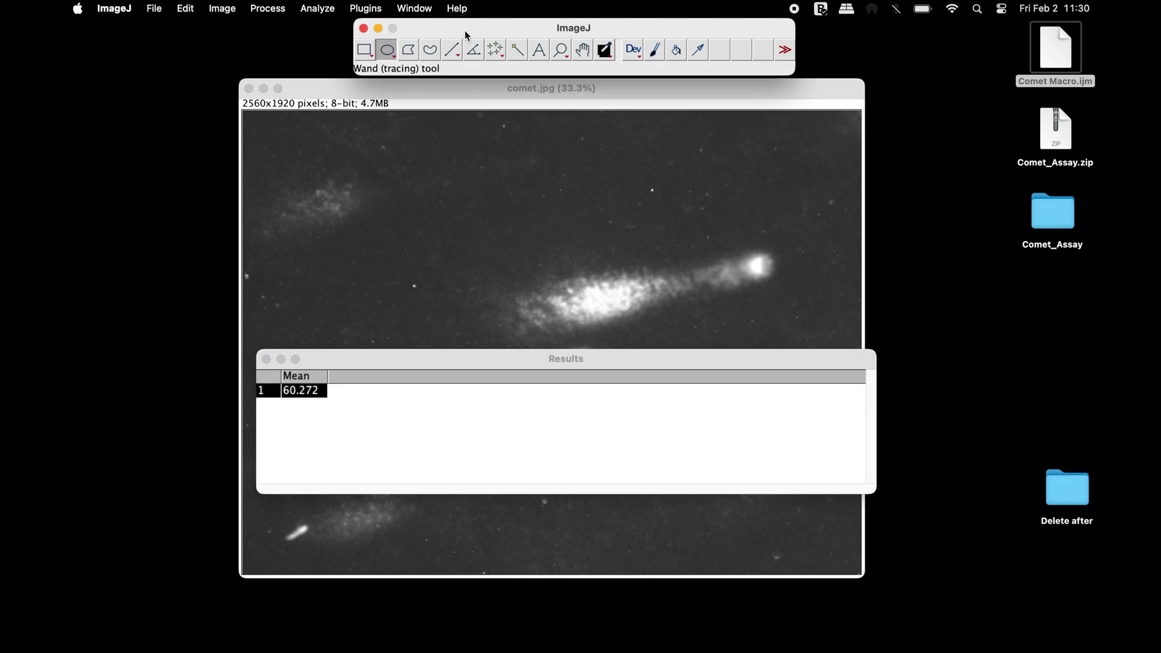
# Step: Subtract the constant 60.272 from comet.jpg with Process > Math > Subtract, previewing first
pyautogui.click(255, 15)
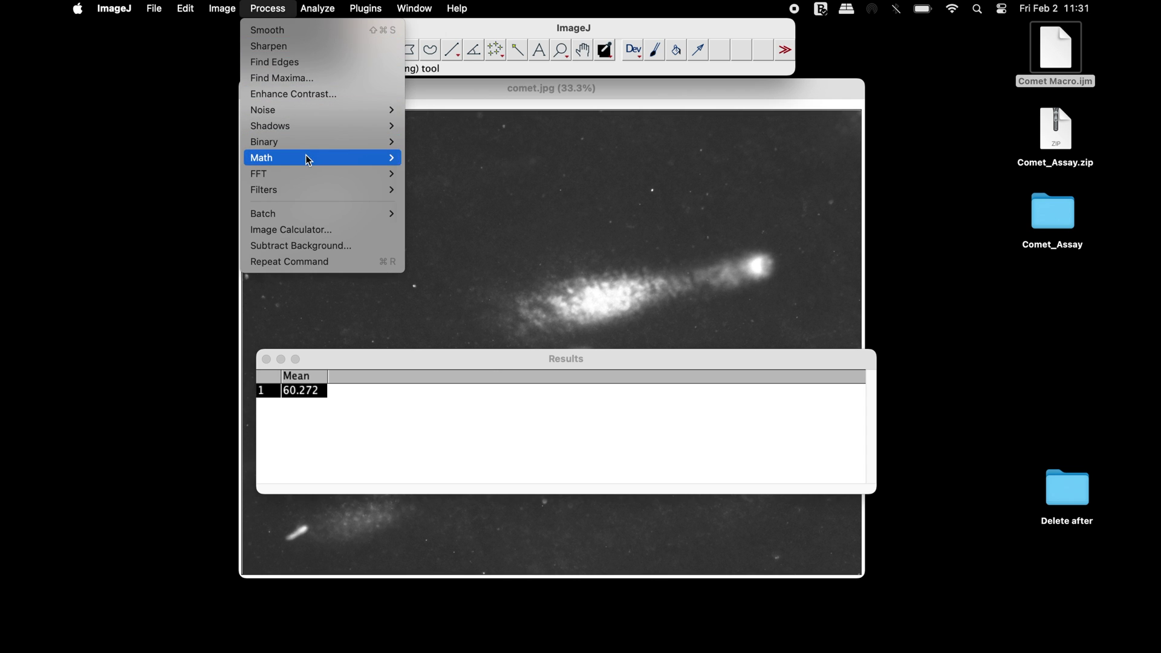
pyautogui.moveTo(306, 155)
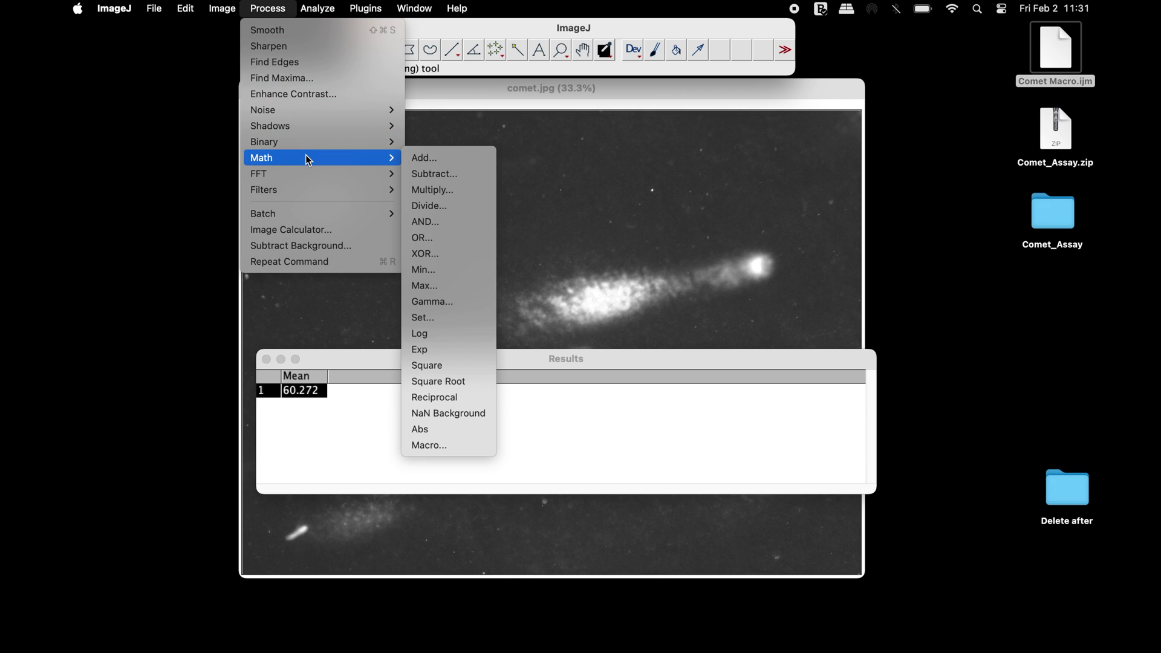
pyautogui.click(463, 173)
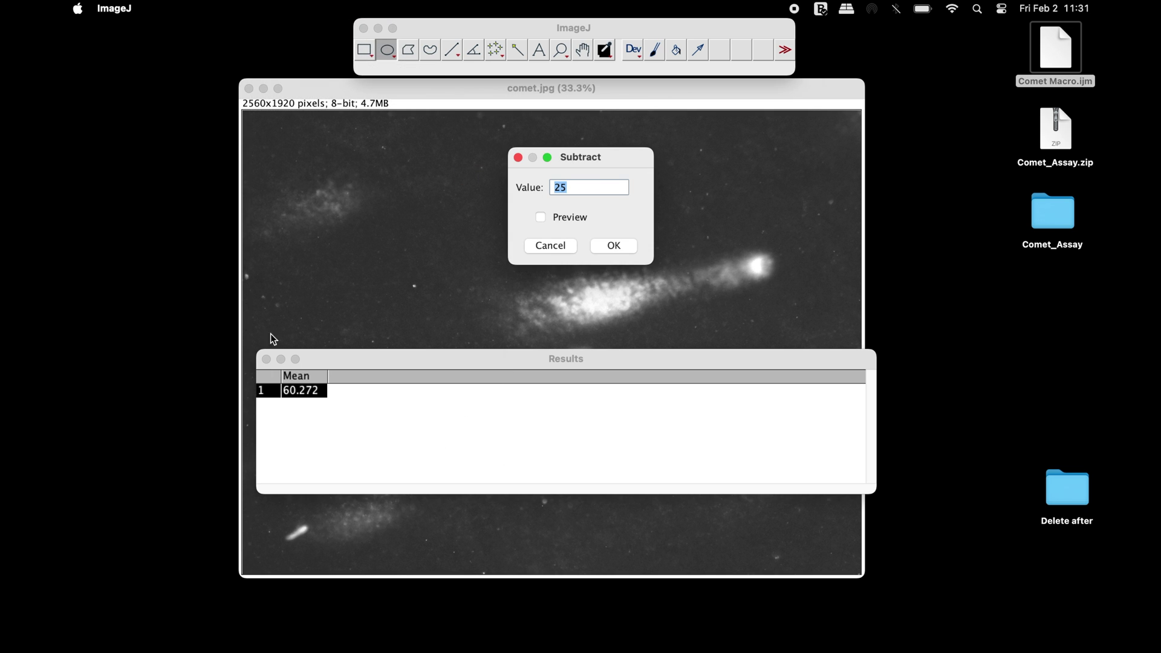
pyautogui.write('60.272')
pyautogui.click(542, 218)
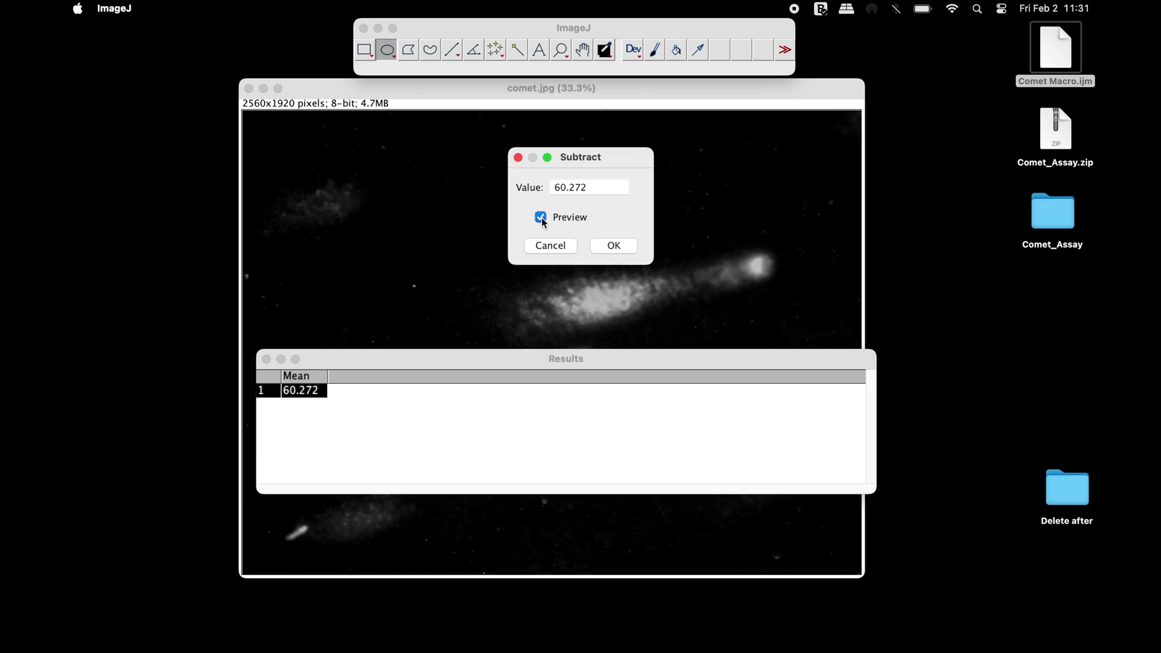
pyautogui.click(607, 245)
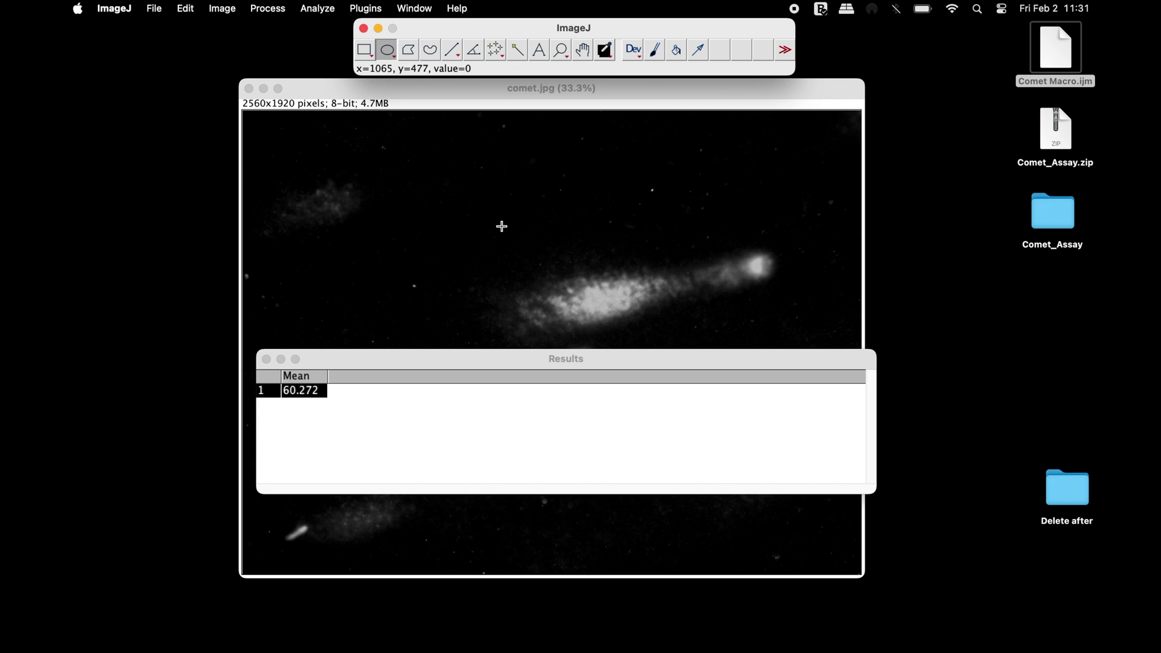
pyautogui.click(266, 359)
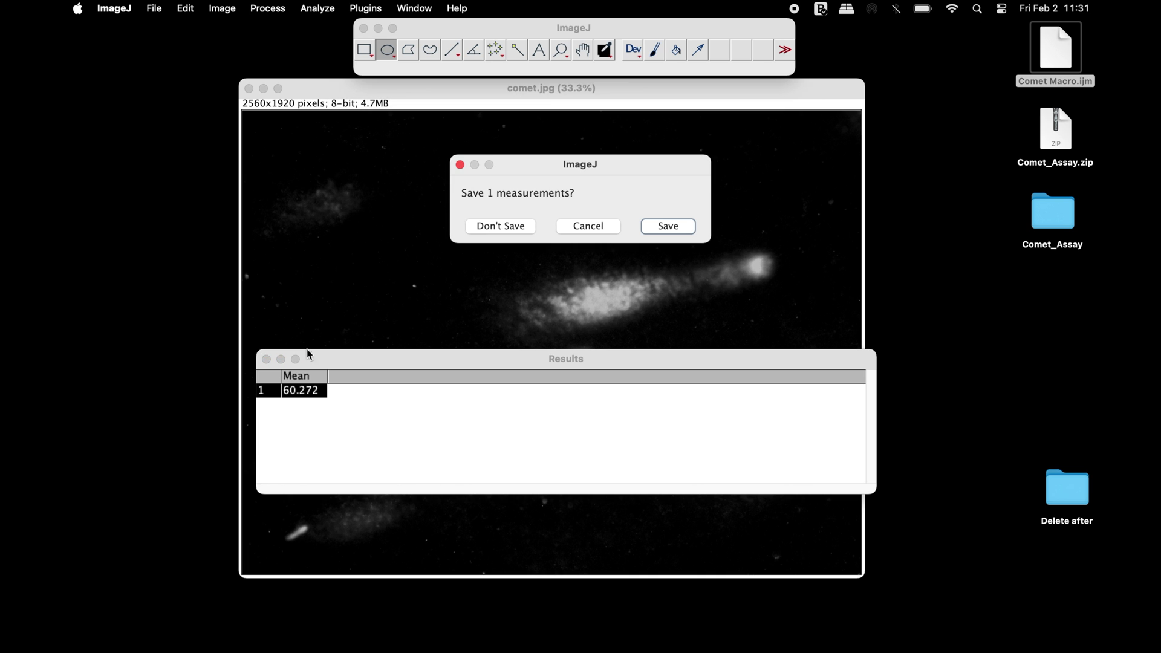
# Step: Discard the background Results, drag Comet Macro.ijm onto ImageJ and run it
pyautogui.click(500, 226)
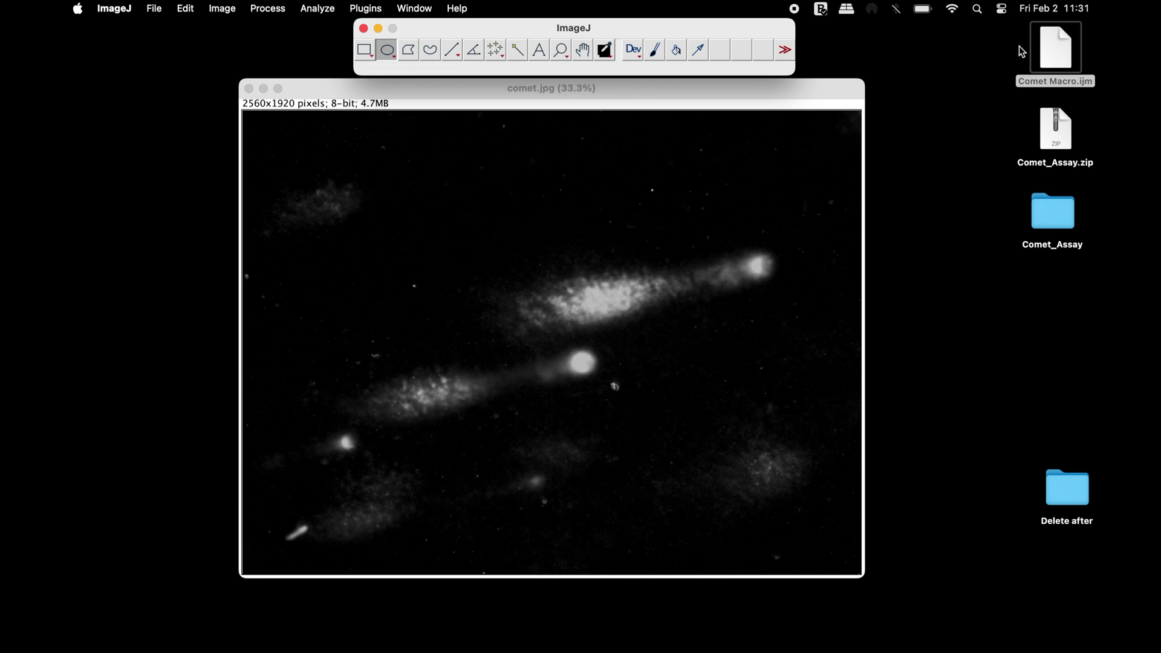
pyautogui.moveTo(1065, 50); pyautogui.dragTo(922, 41)
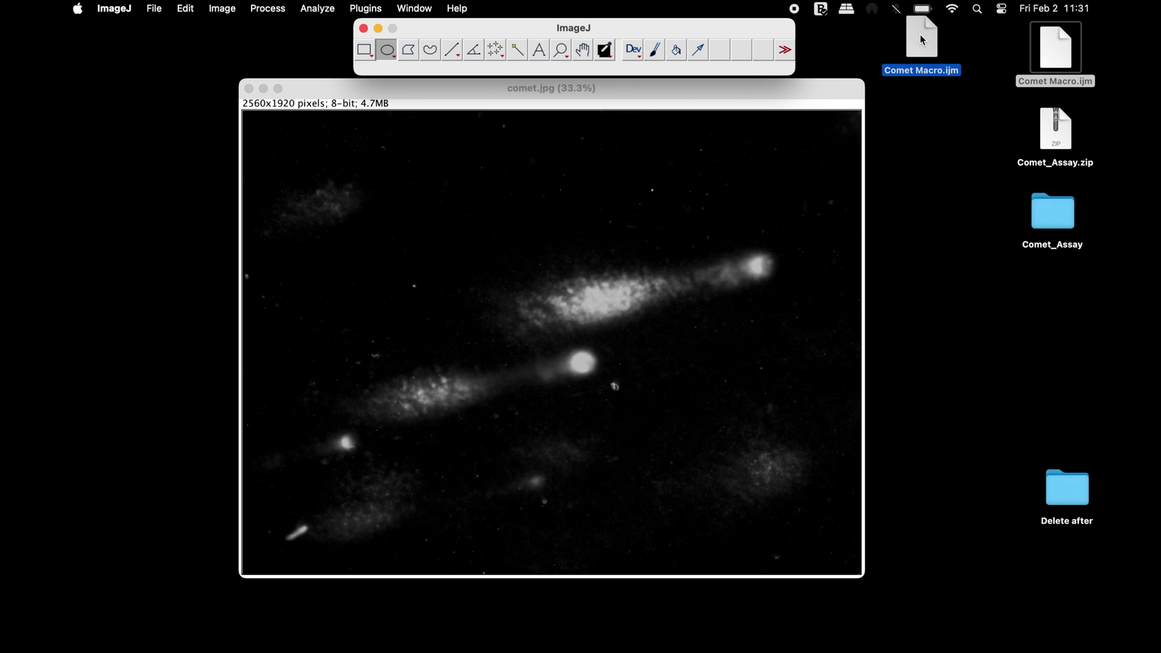
pyautogui.moveTo(922, 41); pyautogui.dragTo(676, 47)
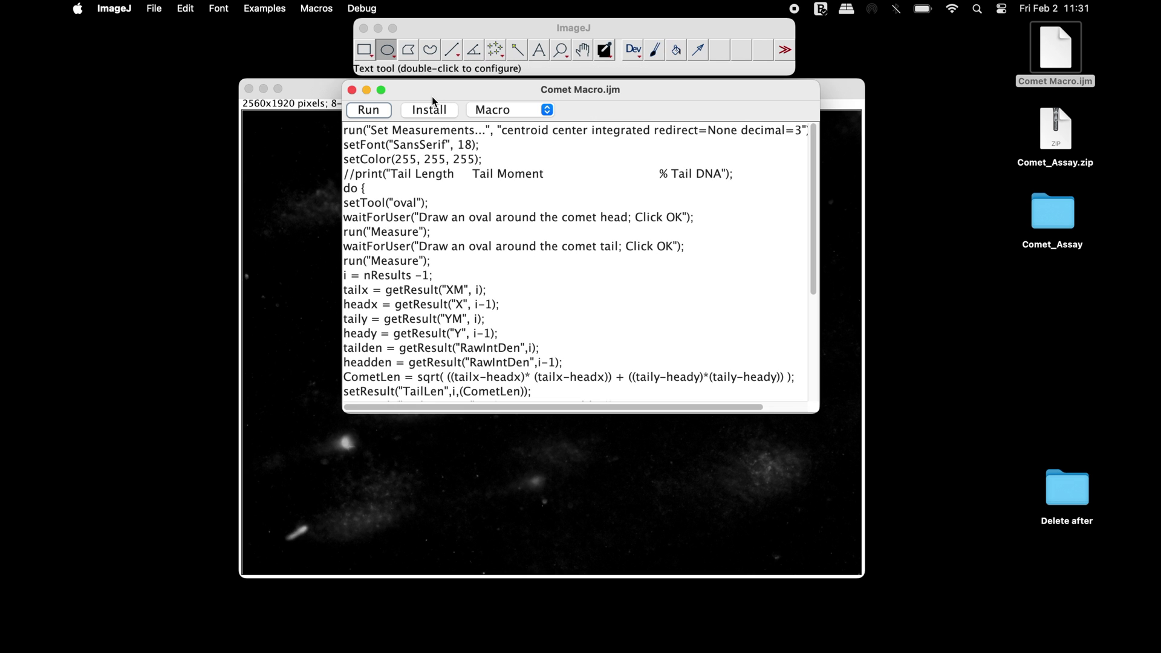
pyautogui.click(389, 110)
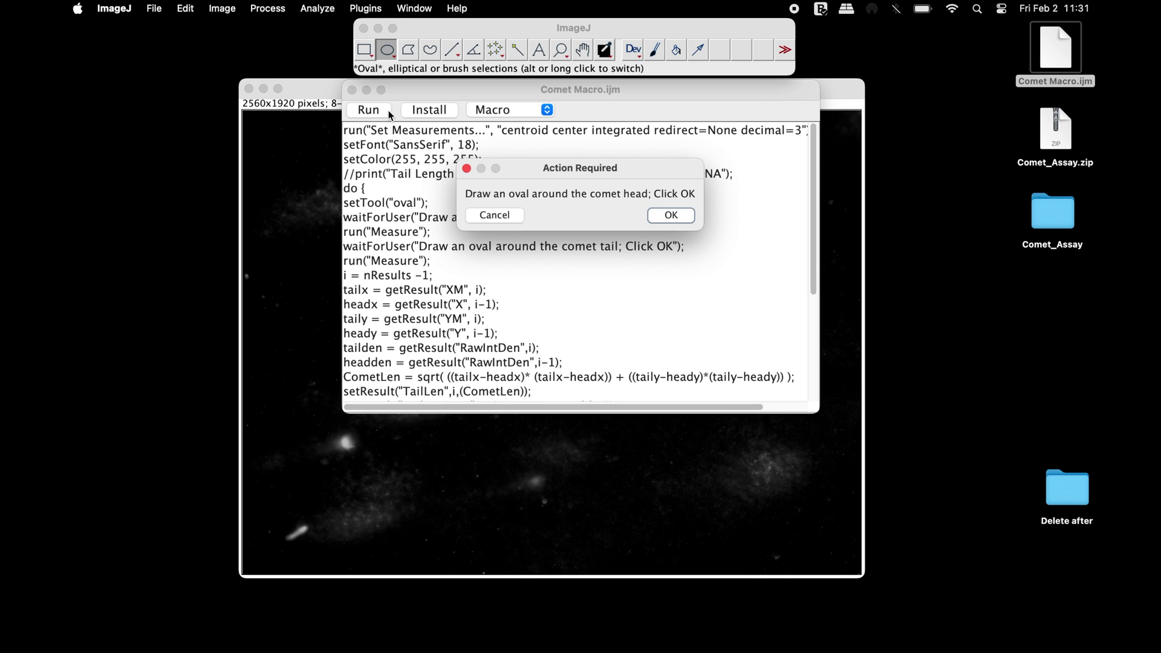
# Step: Trace the upper-right comet's head with the Freehand tool and confirm it for measurement
pyautogui.click(351, 90)
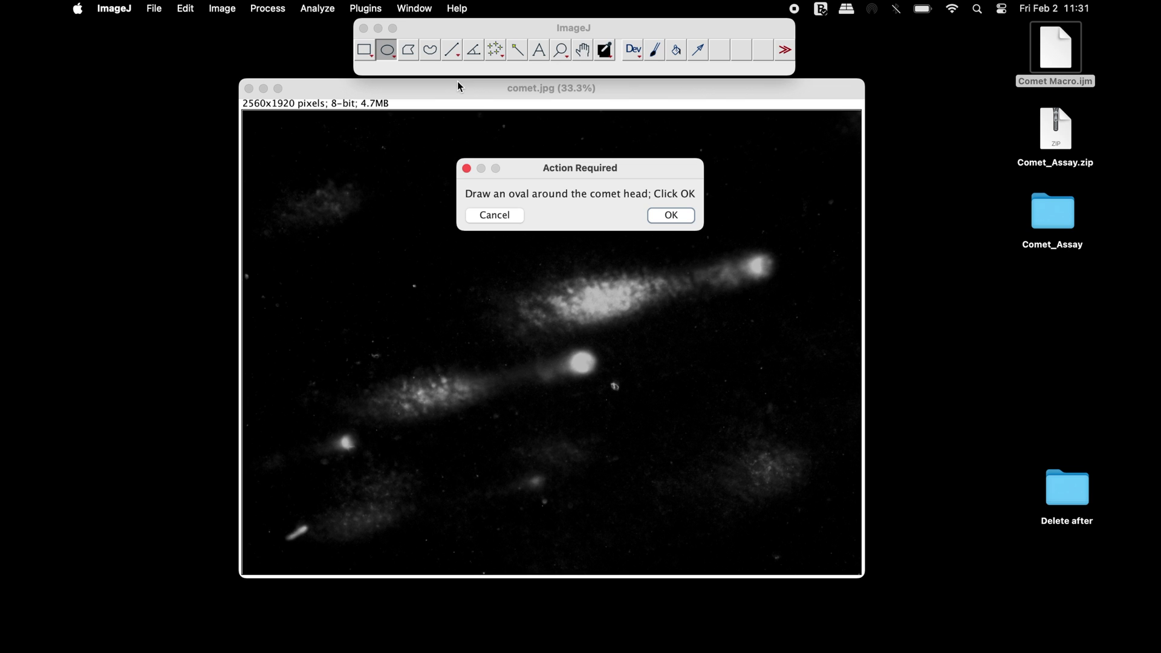
pyautogui.click(431, 54)
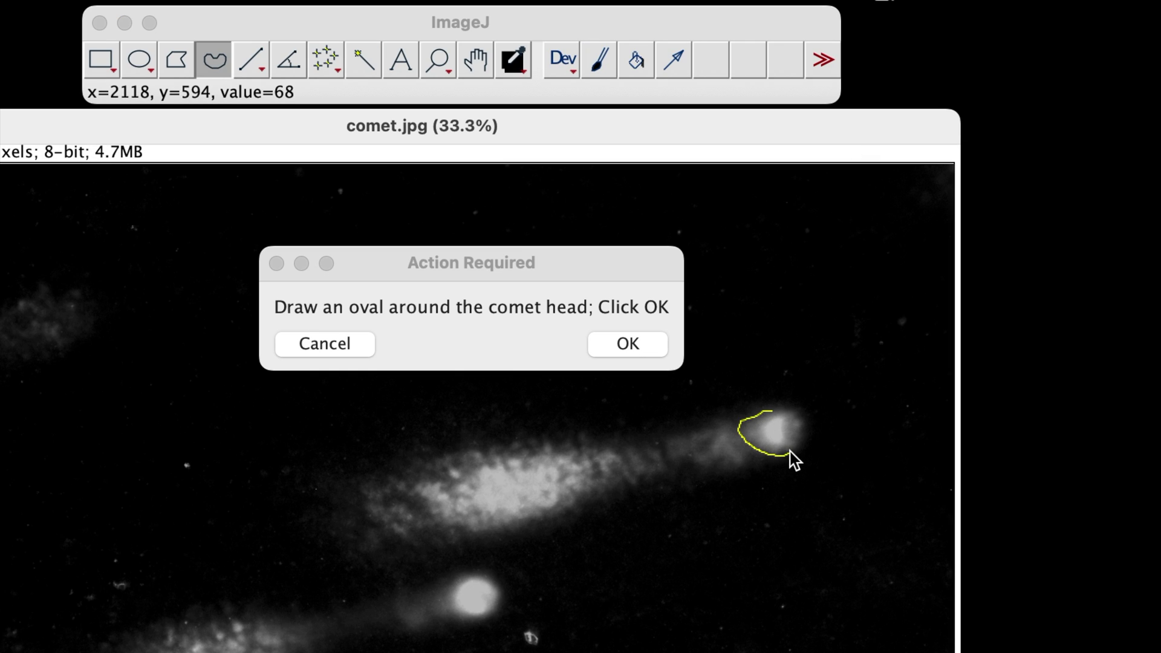
pyautogui.moveTo(789, 408); pyautogui.dragTo(768, 410)
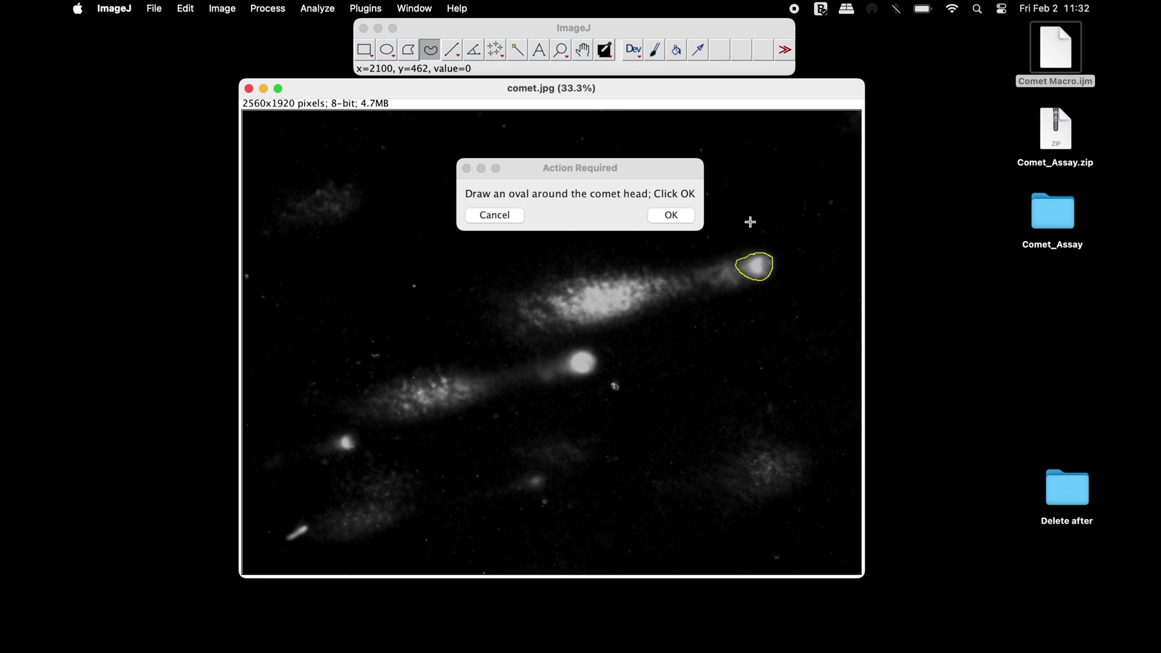
pyautogui.click(678, 216)
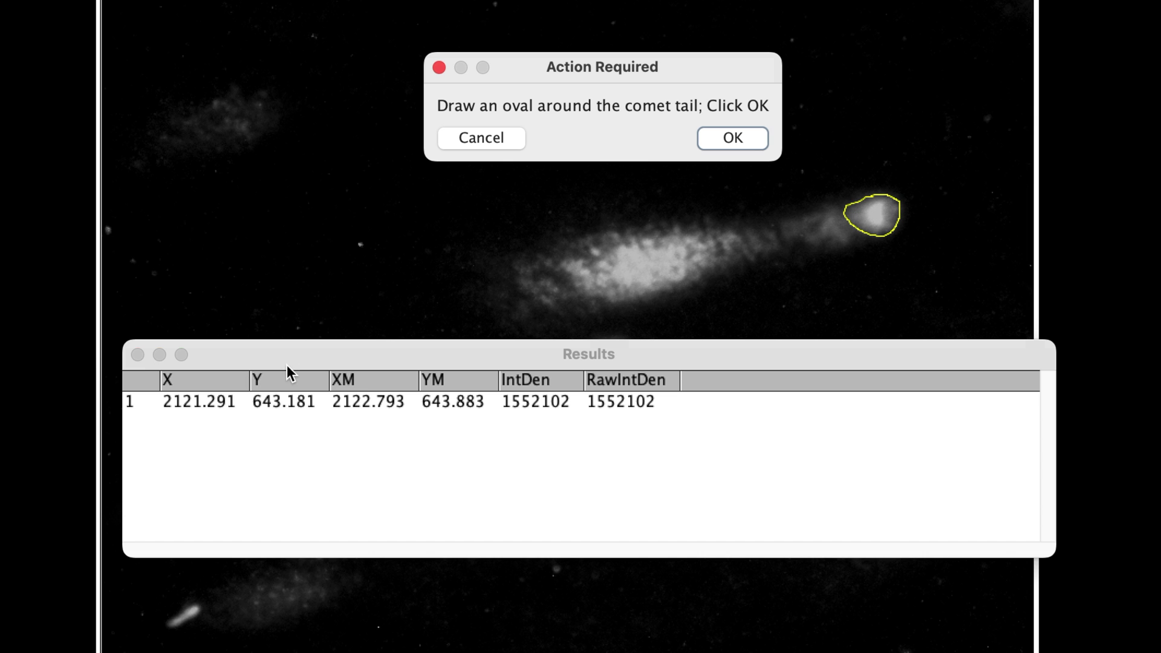
# Step: Move the Results table aside, then freehand-trace the upper-right comet's tail and confirm it
pyautogui.click(286, 364)
pyautogui.click(201, 403)
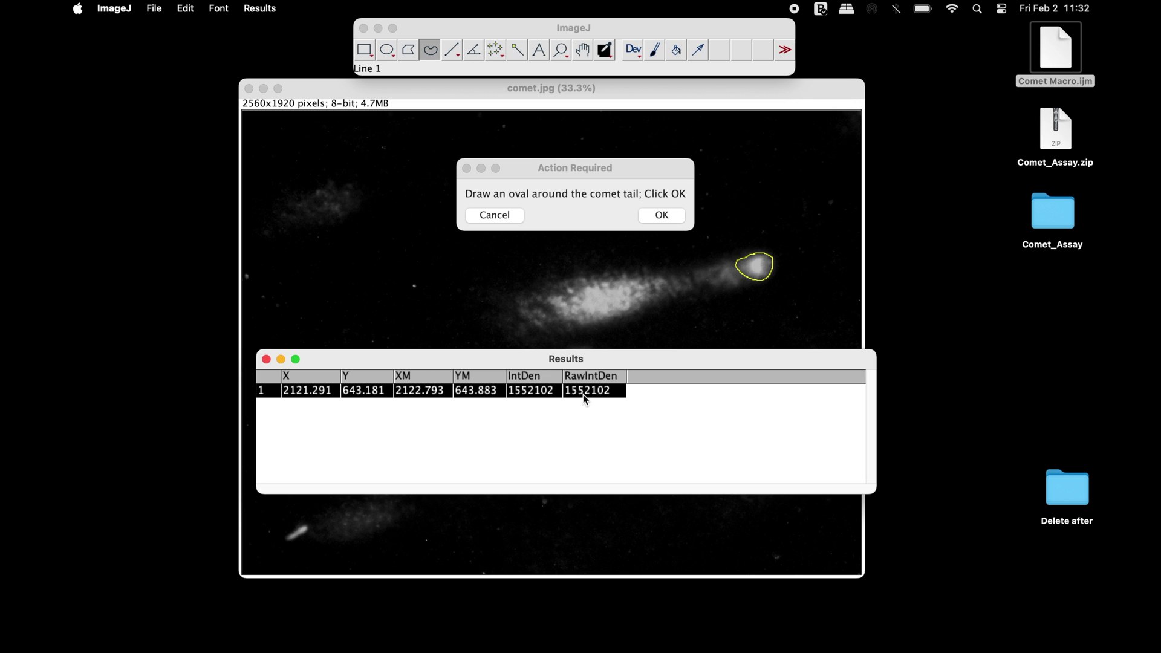
pyautogui.click(572, 165)
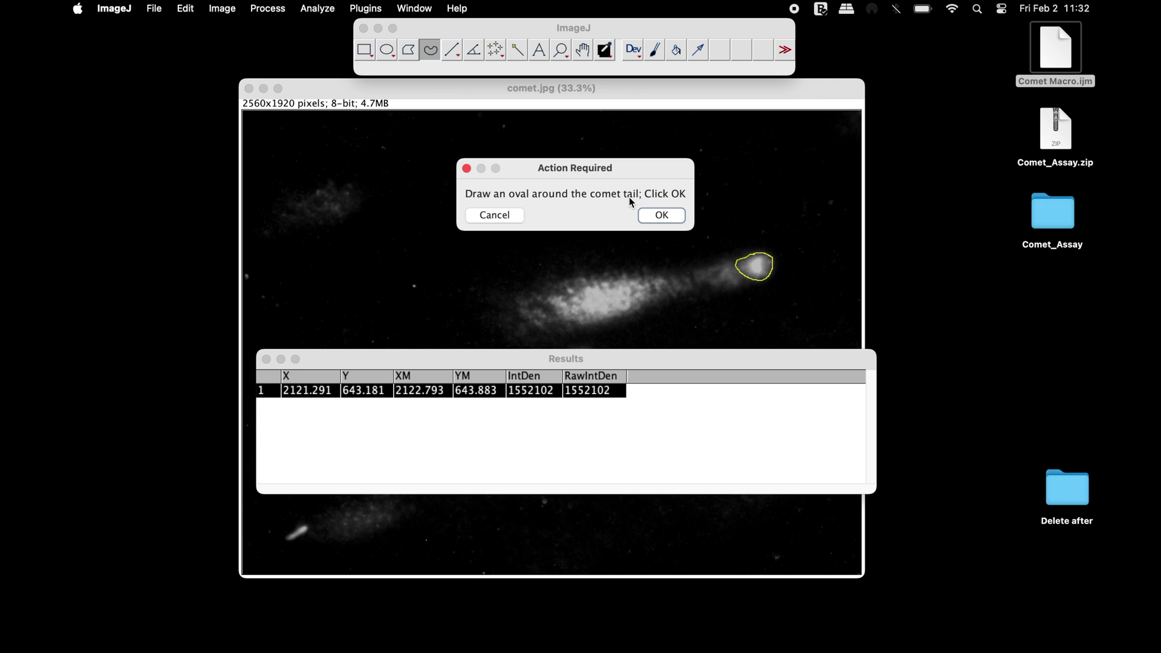
pyautogui.moveTo(551, 359); pyautogui.dragTo(553, 400)
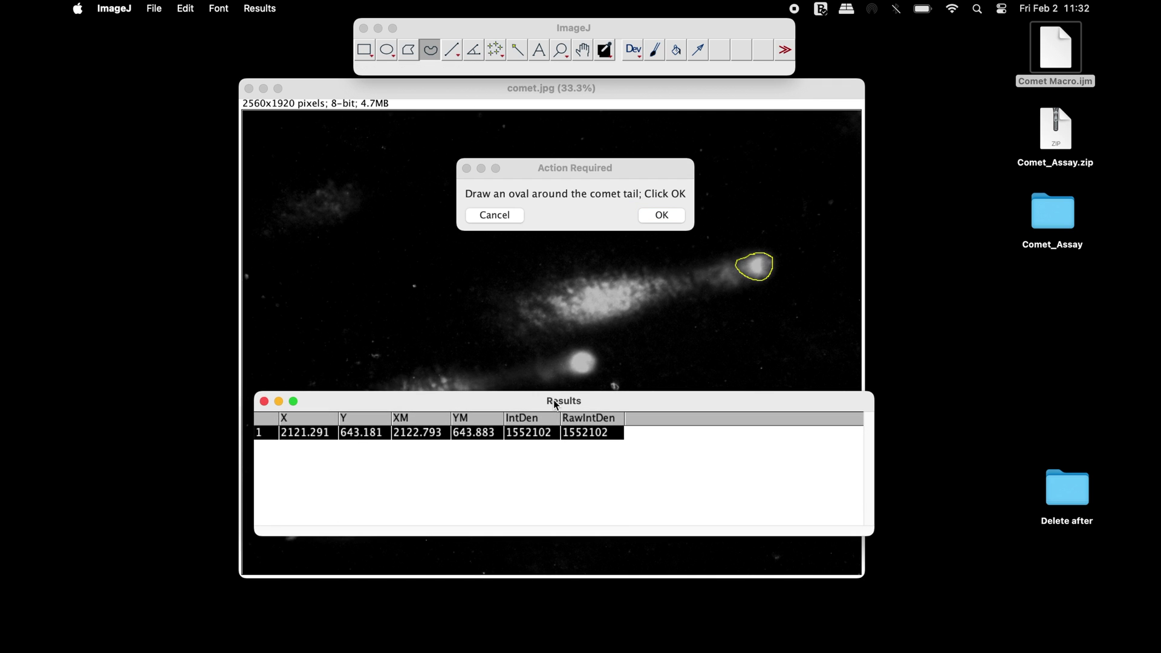
pyautogui.click(435, 53)
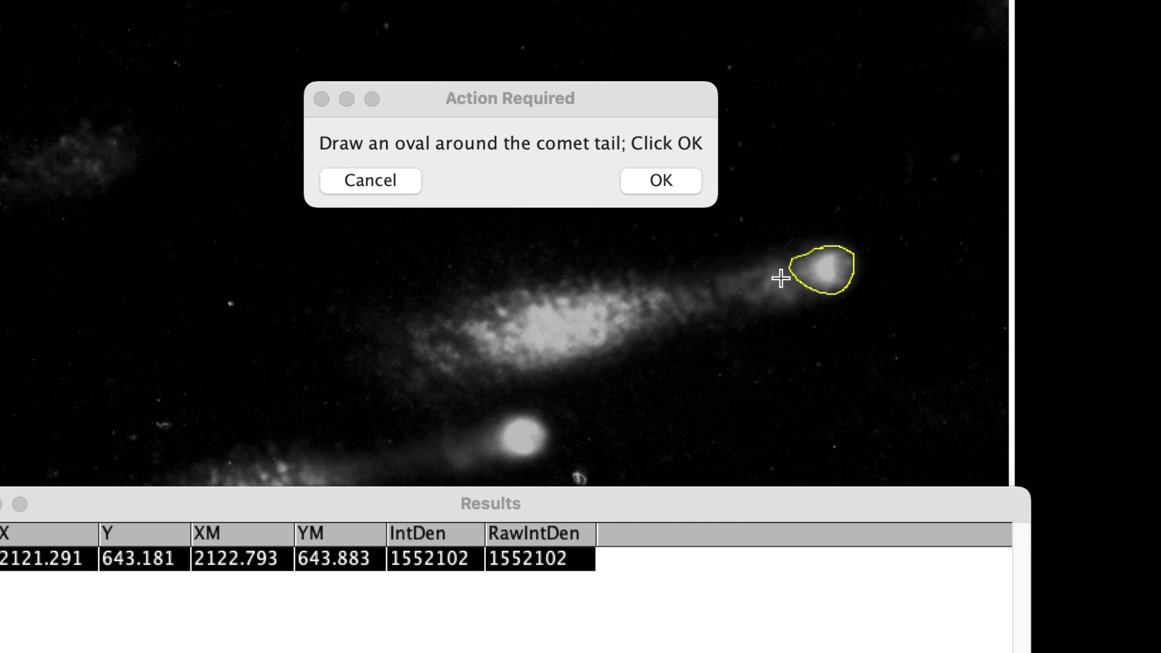
pyautogui.click(738, 266)
pyautogui.moveTo(790, 261)
pyautogui.mouseDown()
pyautogui.moveTo(645, 283)
pyautogui.moveTo(578, 275)
pyautogui.moveTo(500, 286)
pyautogui.moveTo(425, 312)
pyautogui.moveTo(413, 352)
pyautogui.moveTo(454, 380)
pyautogui.moveTo(509, 374)
pyautogui.moveTo(740, 299)
pyautogui.moveTo(795, 301)
pyautogui.moveTo(803, 288)
pyautogui.moveTo(790, 262)
pyautogui.mouseUp()
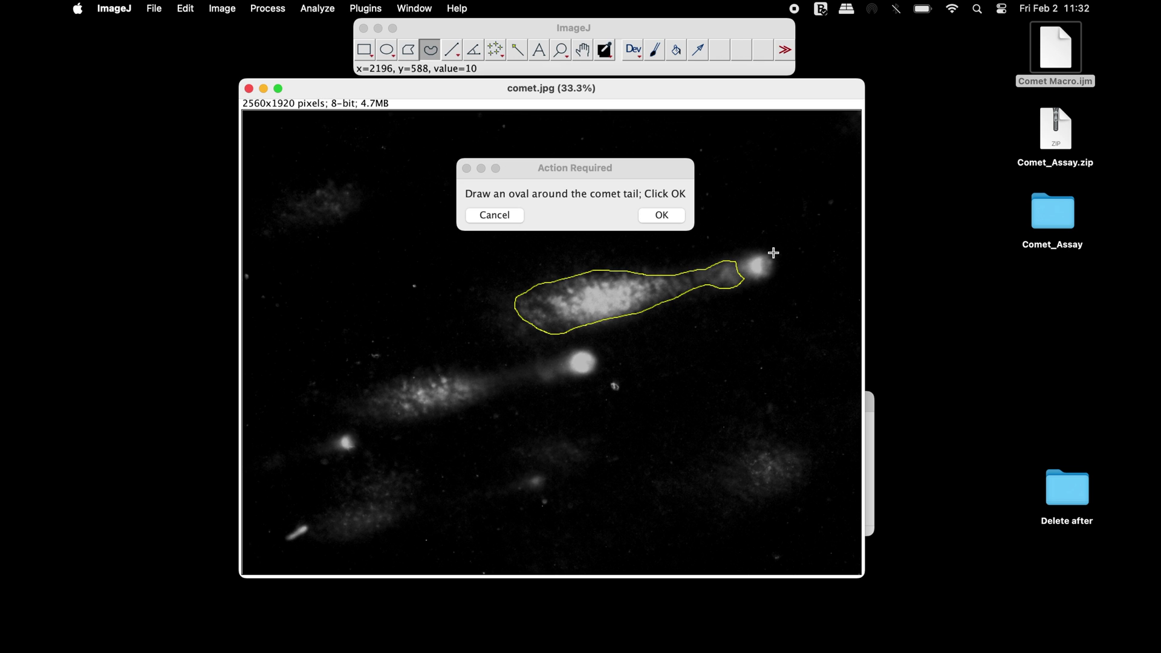
pyautogui.click(676, 215)
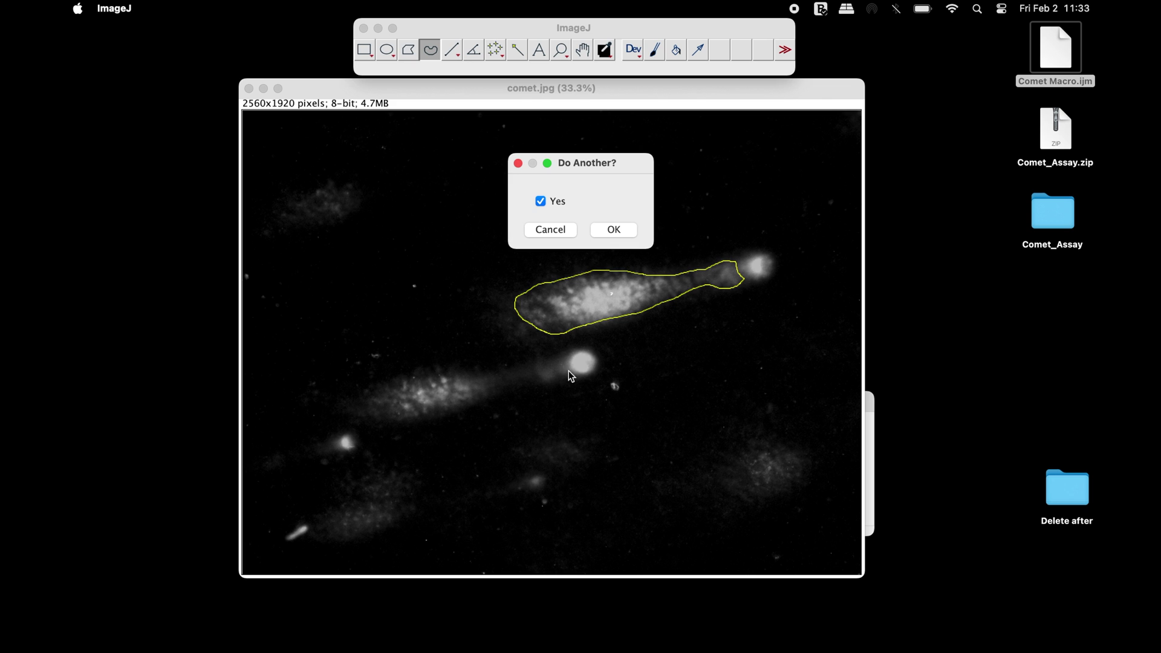
# Step: End the macro after one comet and select the Results row with TailLen 612.323 and %TailDNA 89.063
pyautogui.click(560, 202)
pyautogui.click(596, 229)
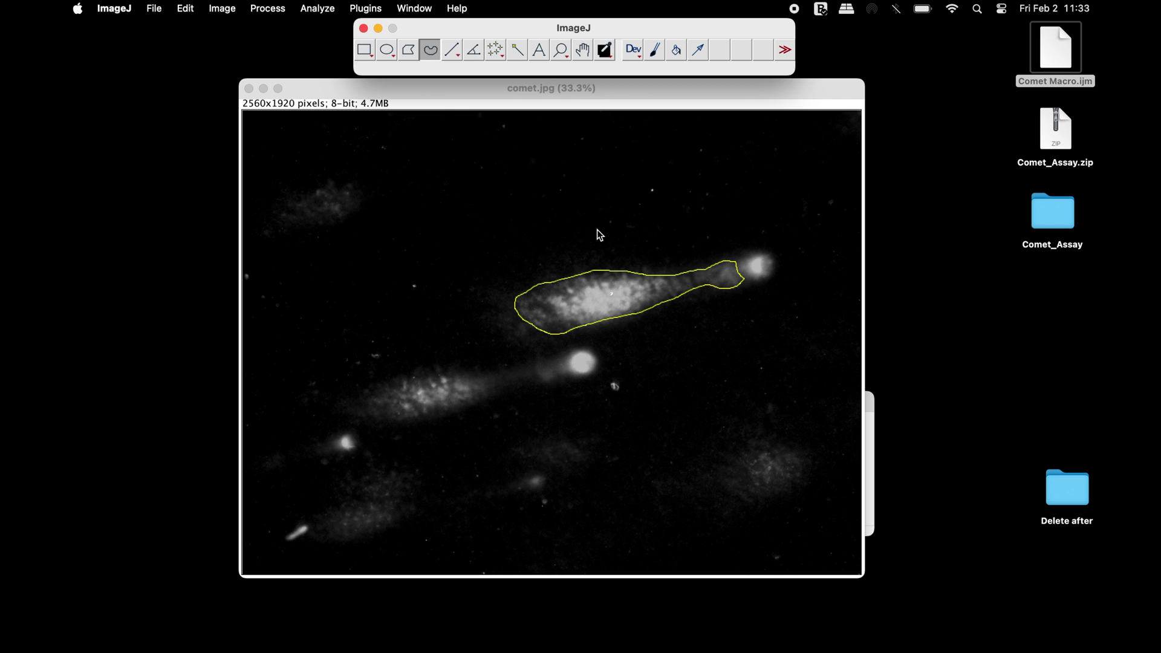
pyautogui.click(872, 448)
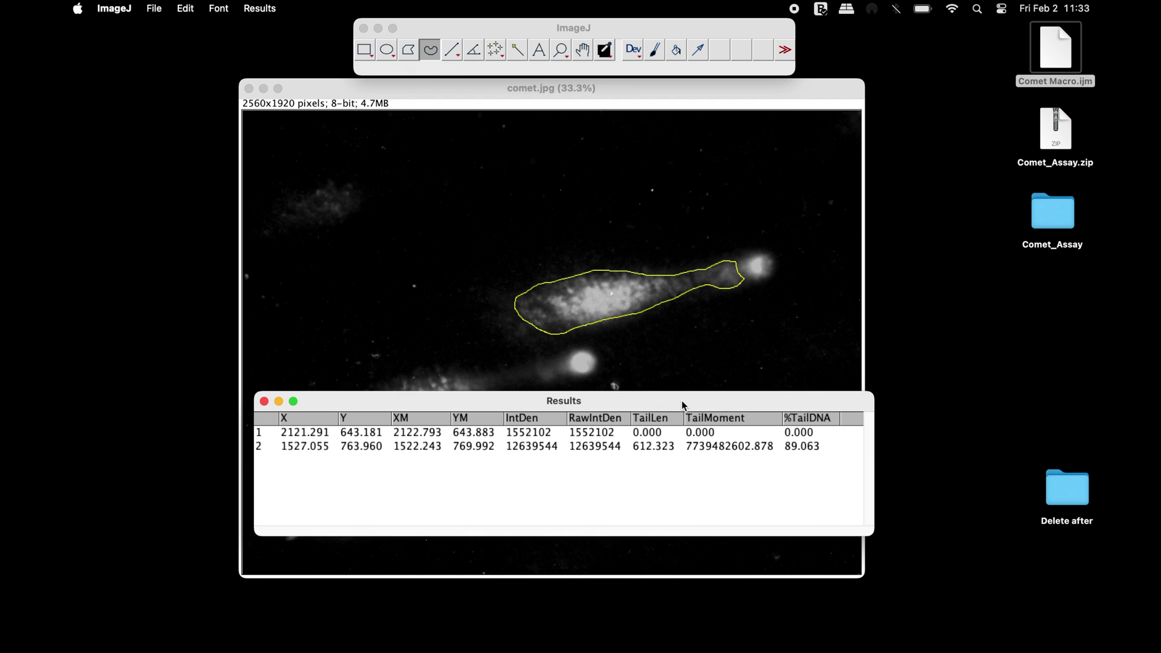
pyautogui.moveTo(681, 400); pyautogui.dragTo(680, 350)
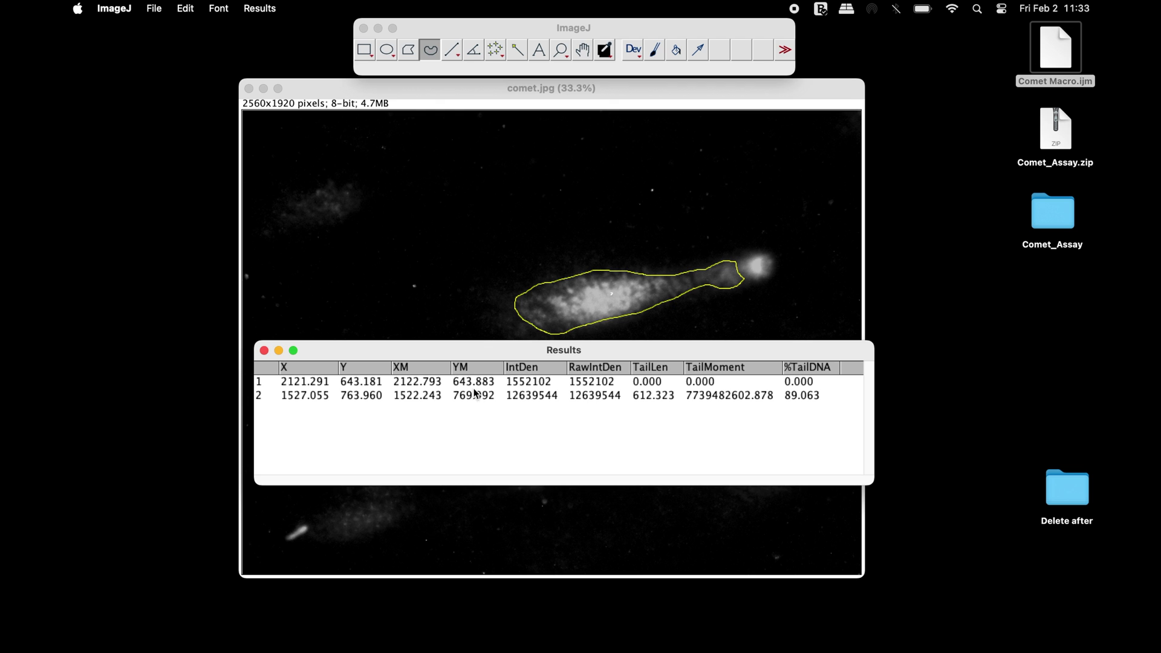
pyautogui.click(428, 396)
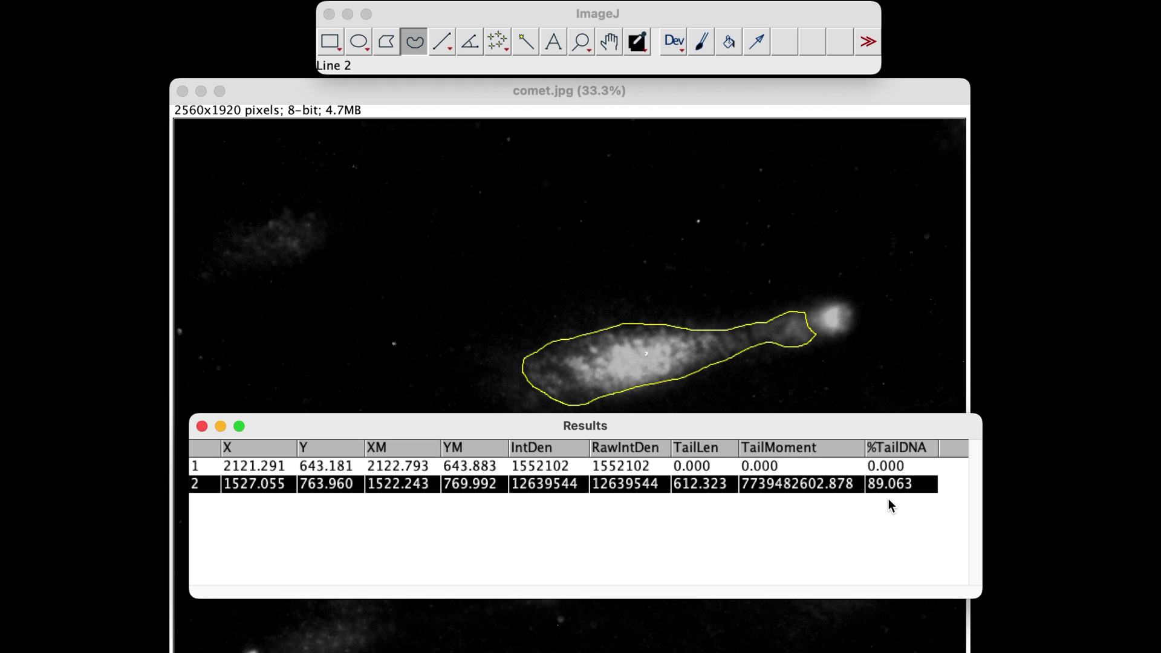
pyautogui.click(153, 8)
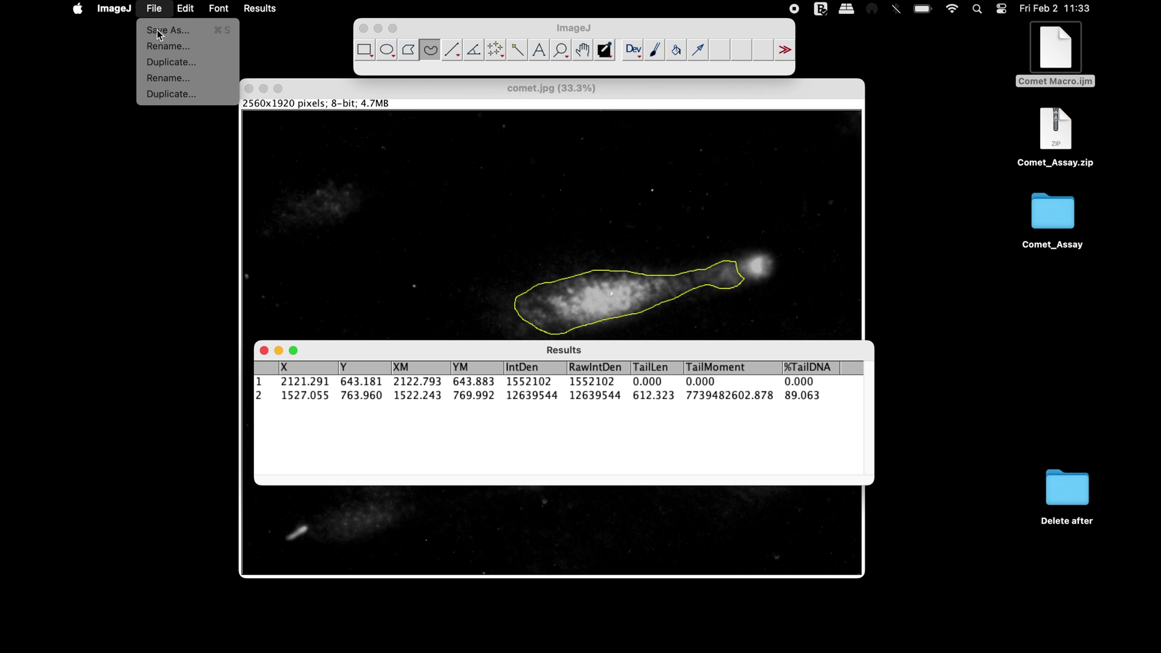
# Step: Save the comet Results table as Results.csv on the Desktop
pyautogui.click(158, 31)
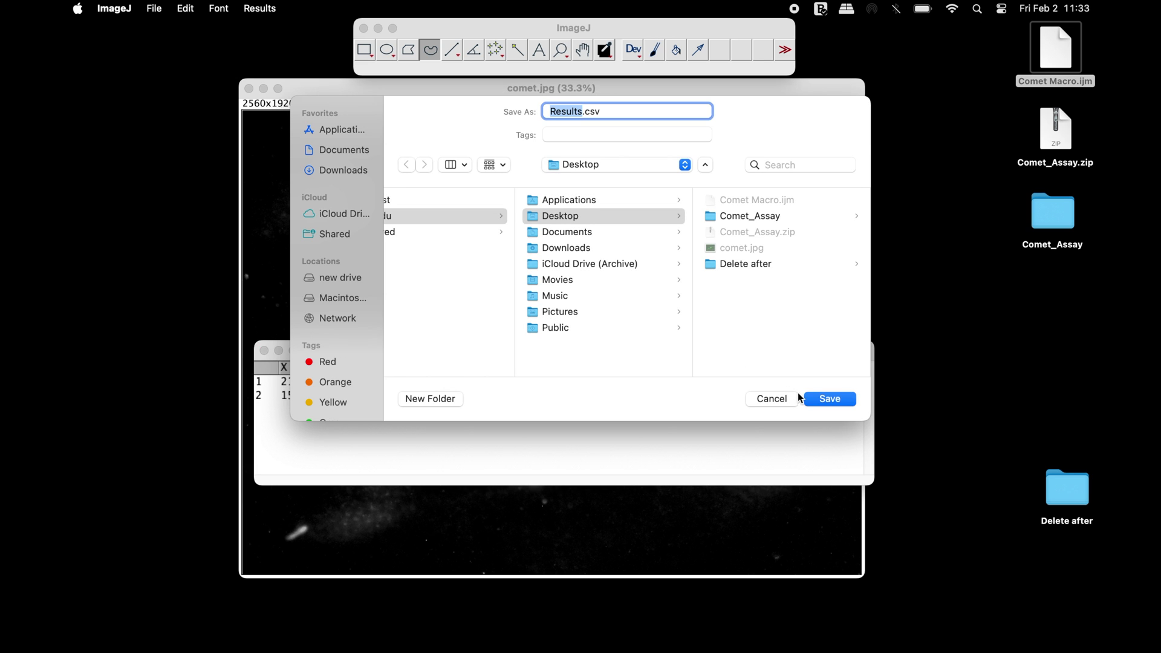
pyautogui.click(847, 400)
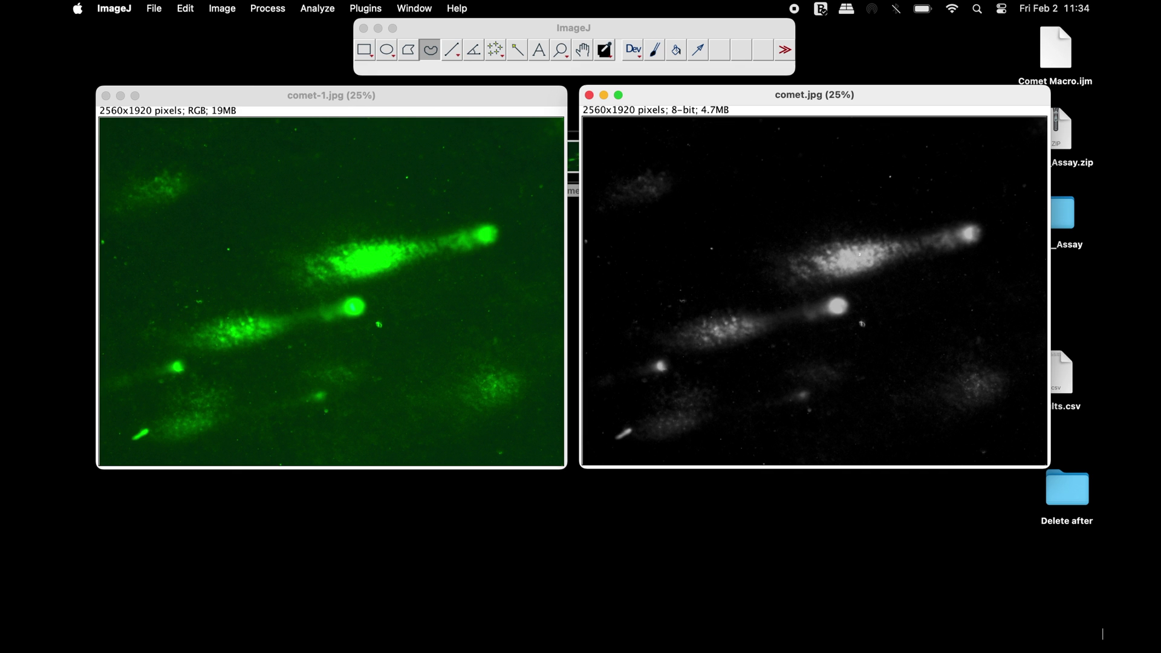